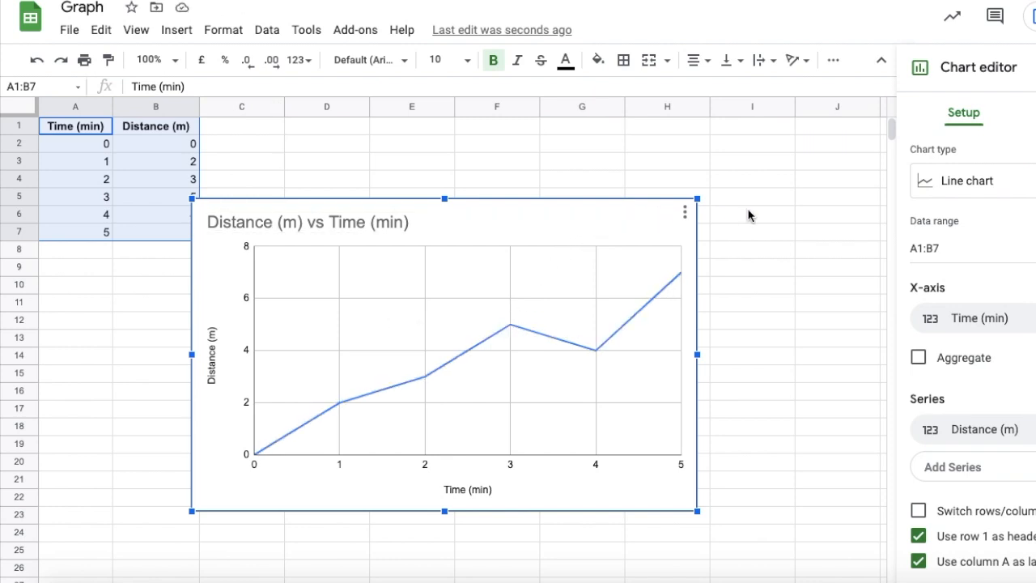
Move the distance-time line chart sideways so that it clears the data table in columns A and B.
left_click_drag(597, 215, 675, 196)
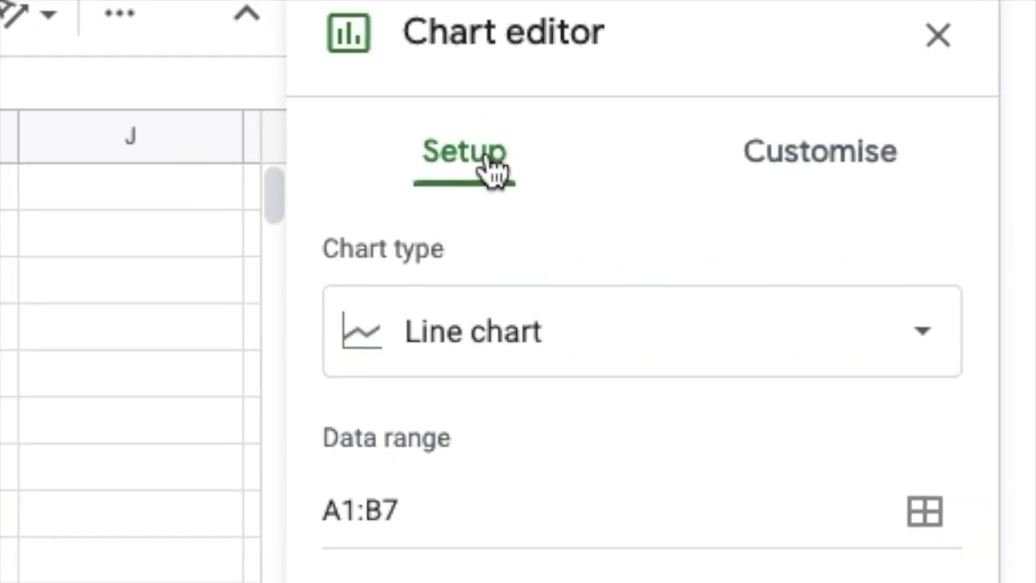
Try the suggested scatter and column chart types, then return the chart to a line chart.
left_click(910, 354)
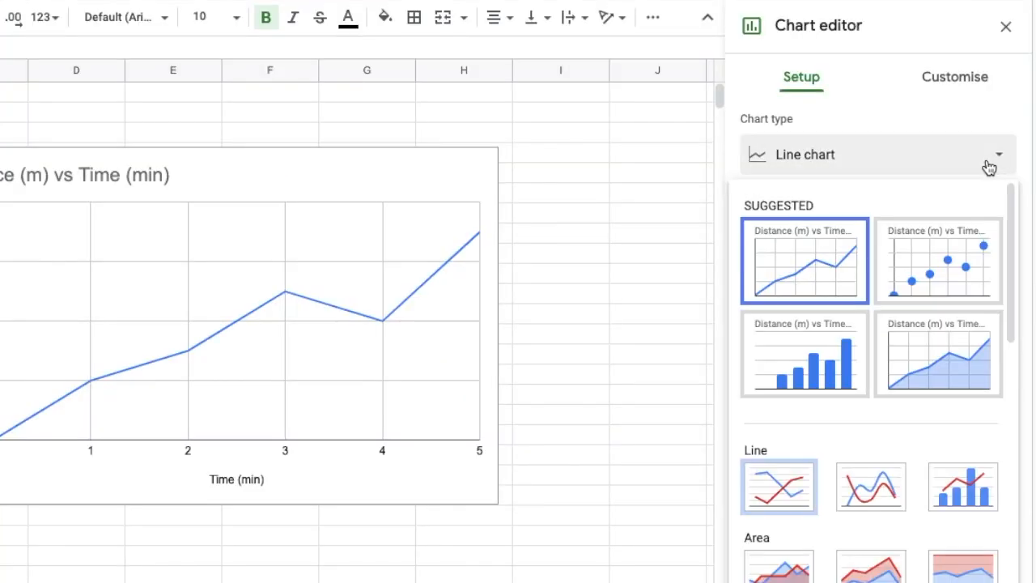
left_click(943, 262)
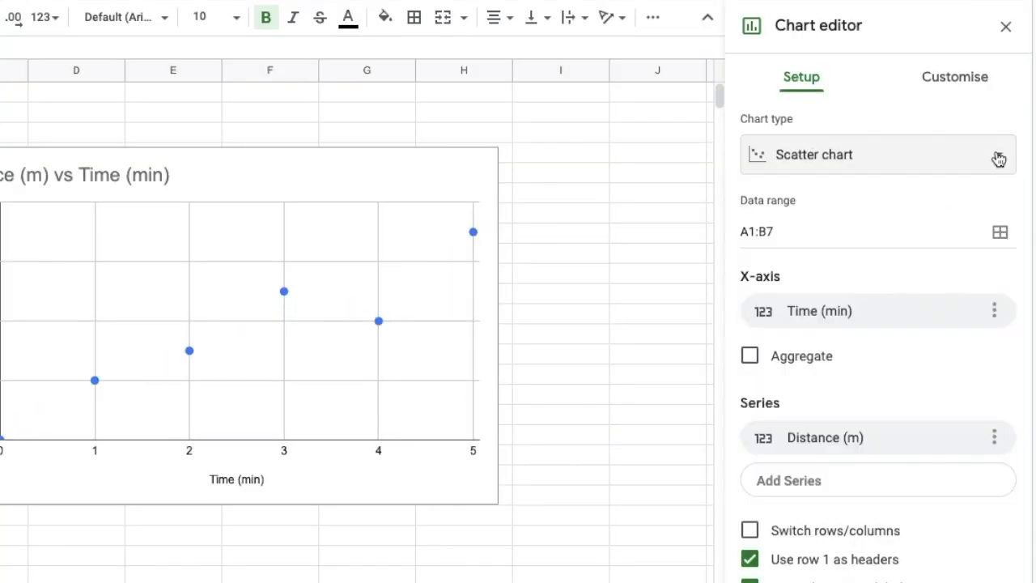
left_click(998, 159)
left_click(831, 346)
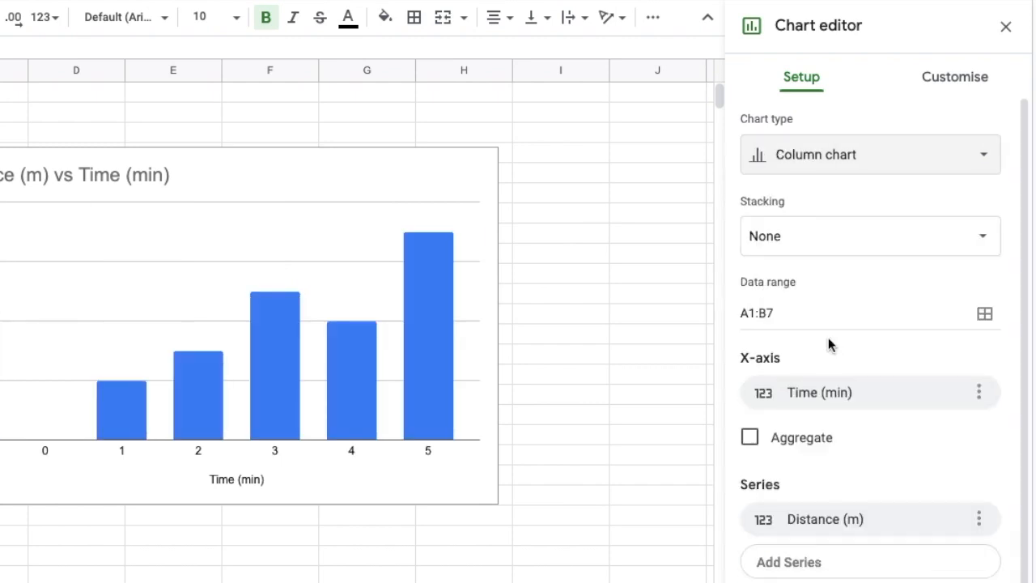
left_click(975, 161)
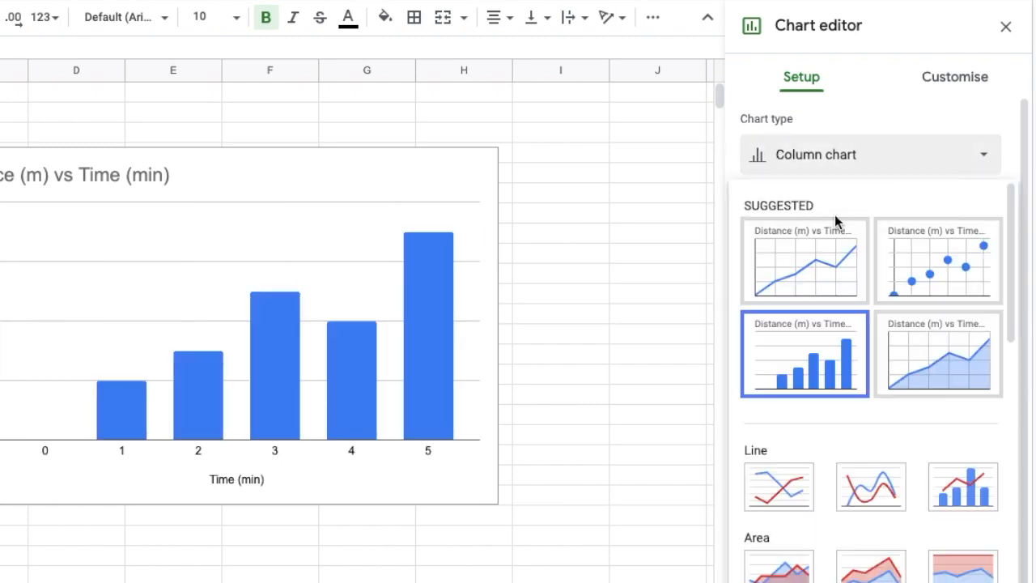
left_click(834, 243)
Change the chart type to scatter and check which data columns are available for the X-axis.
left_click(829, 168)
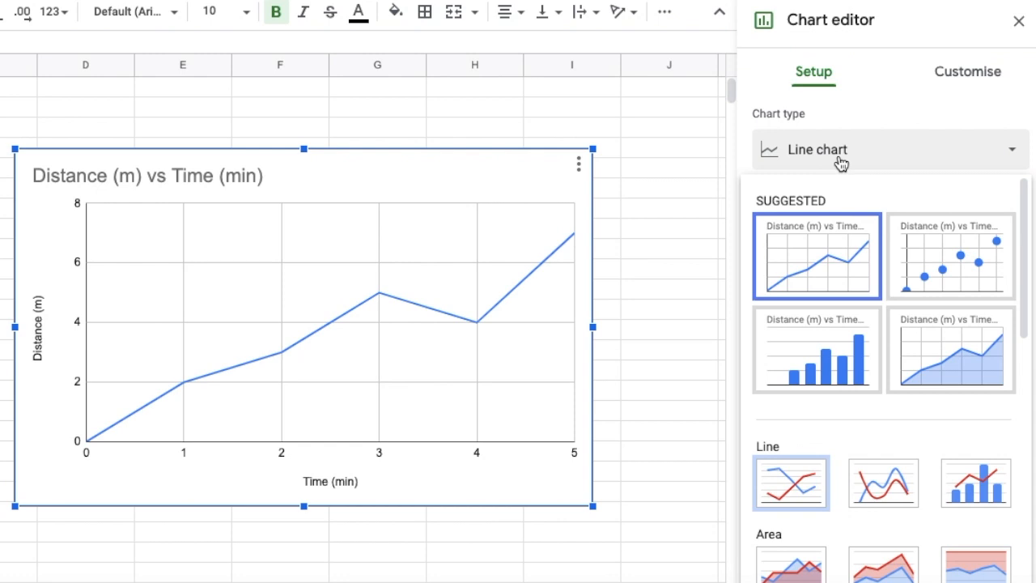
left_click(890, 243)
left_click(902, 313)
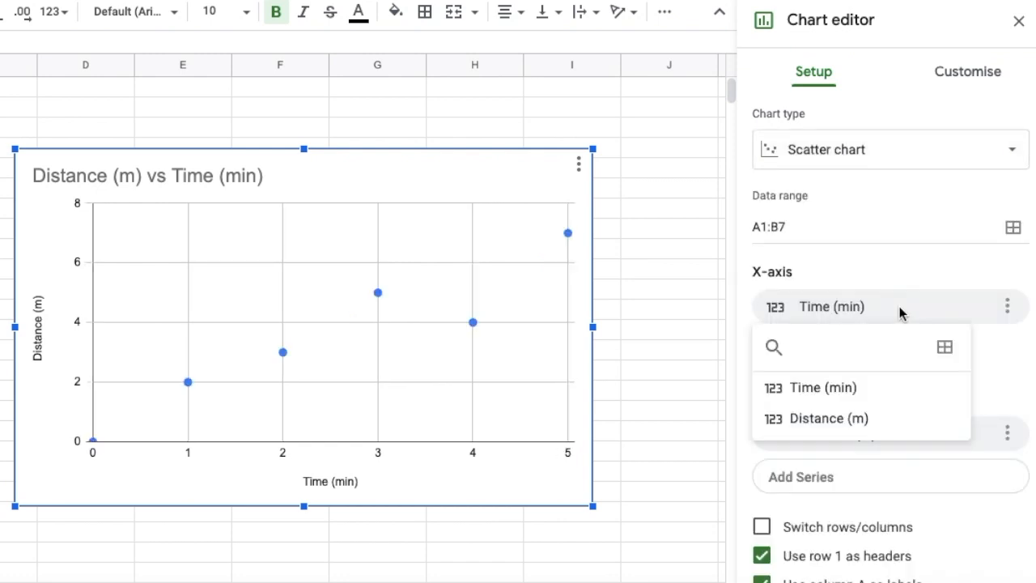
left_click(917, 311)
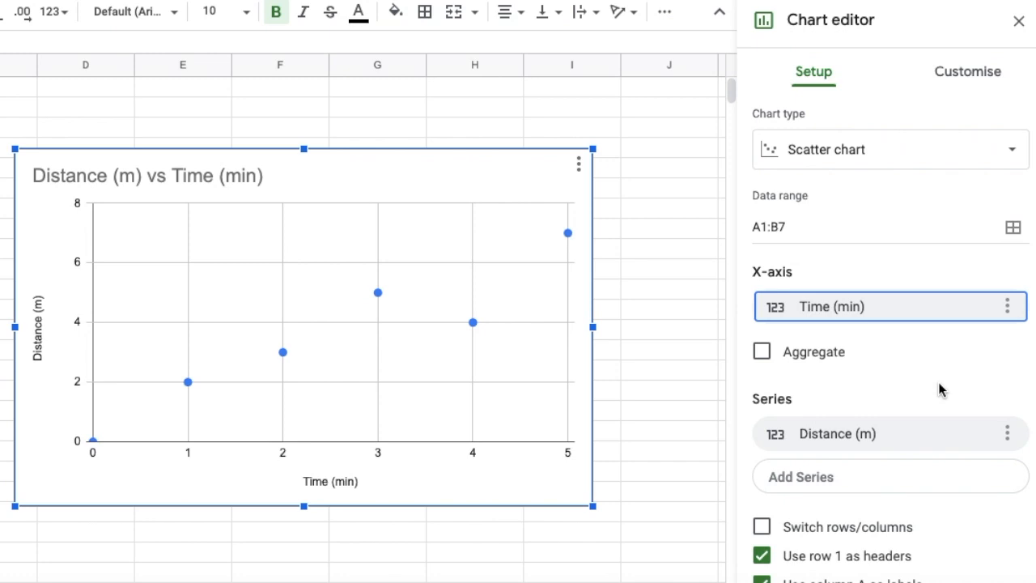
Try a cyan background colour in the chart style settings, then set the background to none.
left_click(975, 77)
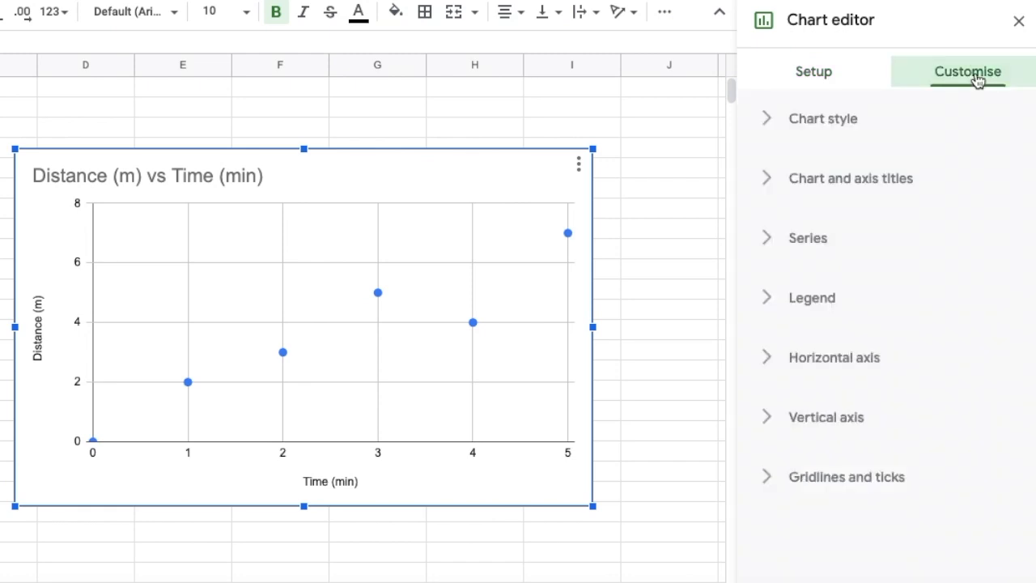
left_click(772, 125)
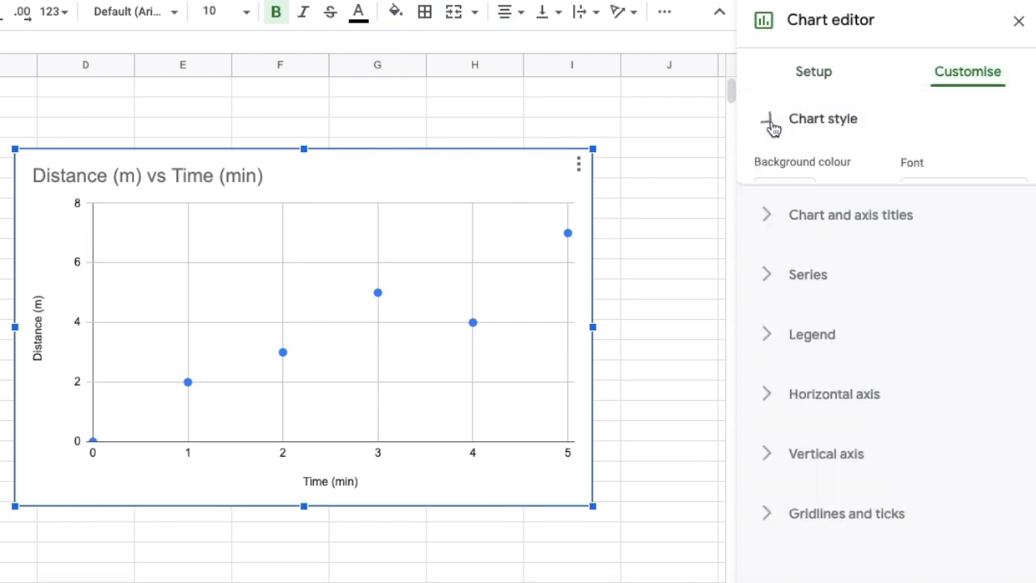
left_click(803, 203)
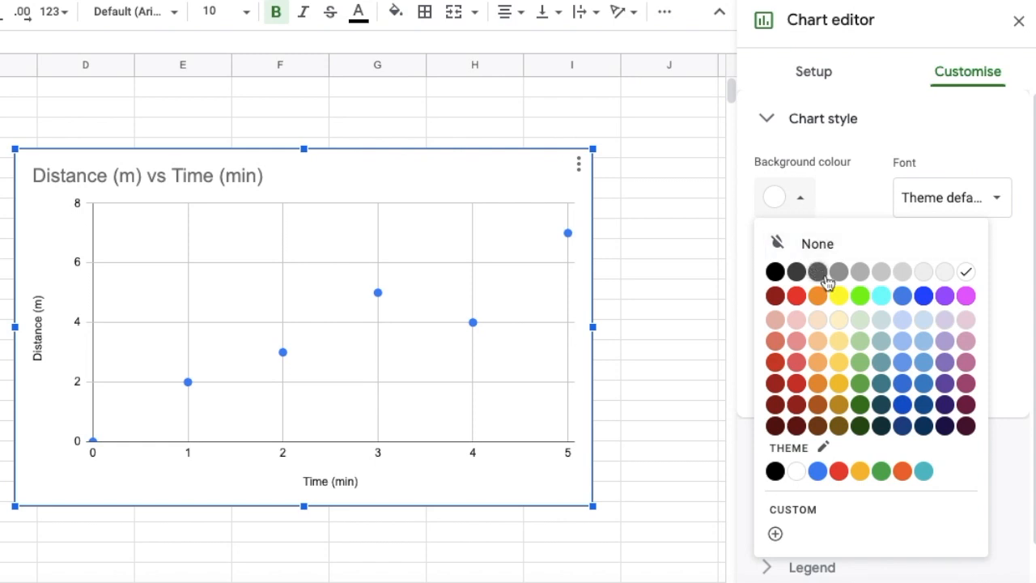
left_click(881, 297)
left_click(809, 213)
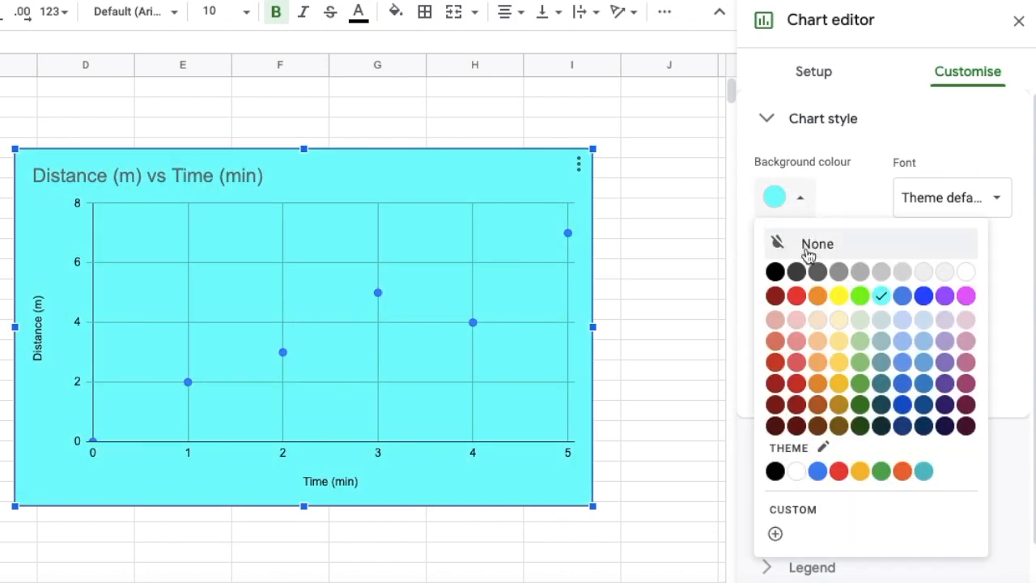
left_click(806, 251)
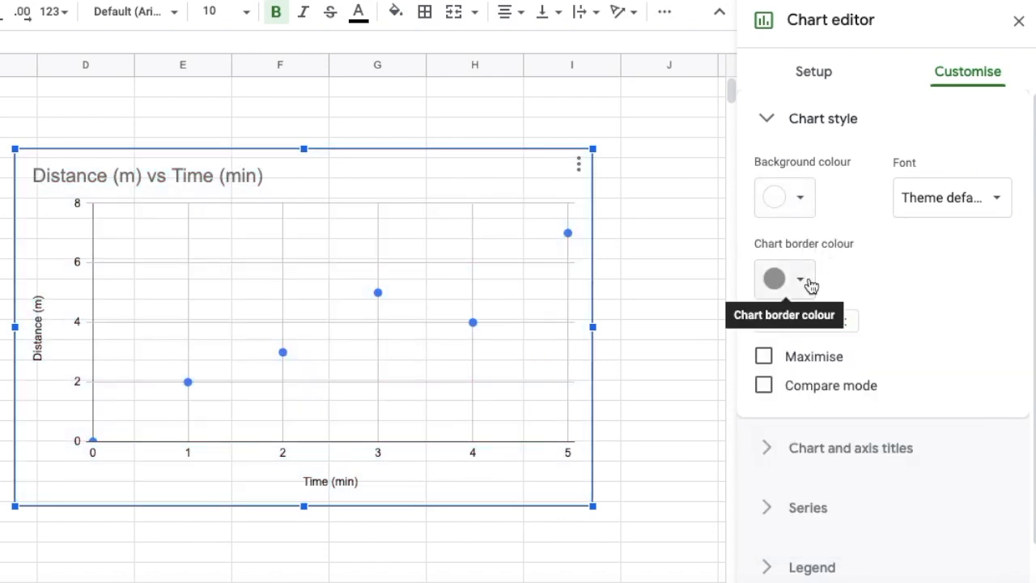
Set the chart's border colour and background colour to white.
left_click(810, 284)
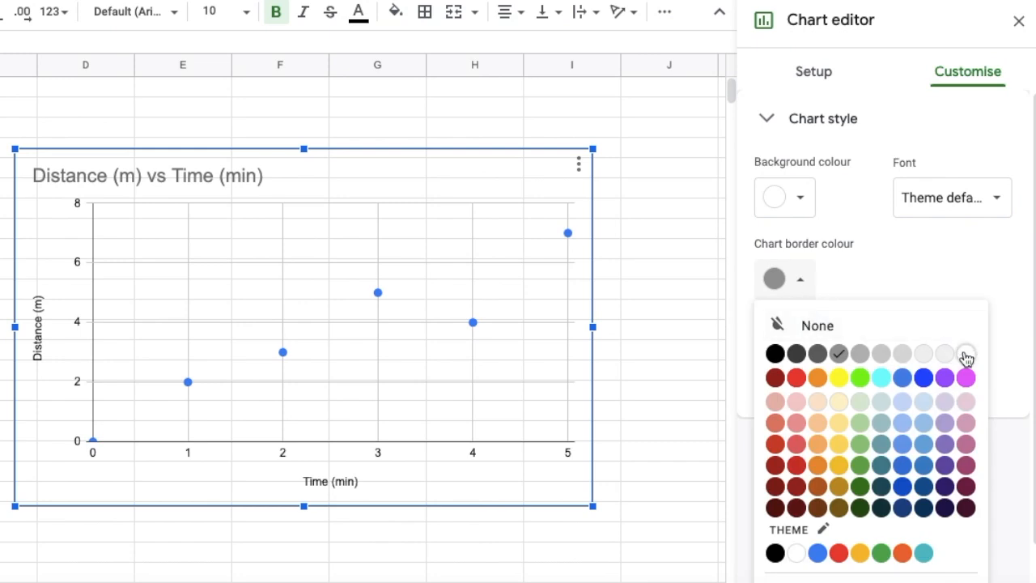
left_click(966, 359)
left_click(805, 213)
left_click(810, 243)
Replace the chart title text with "Average Speed of Cart".
left_click(768, 450)
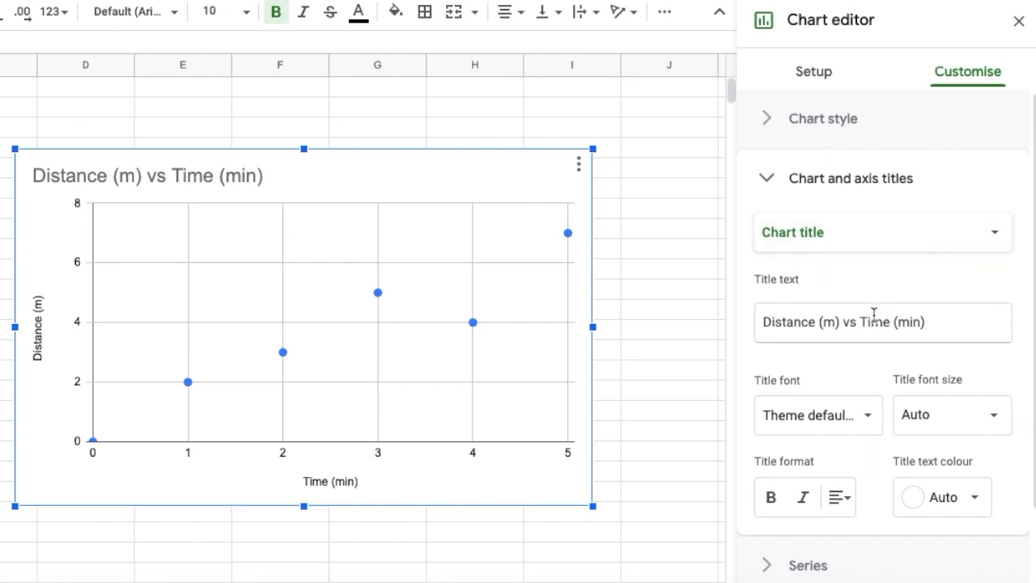
left_click_drag(941, 317, 773, 291)
type("Average Speed of Cart")
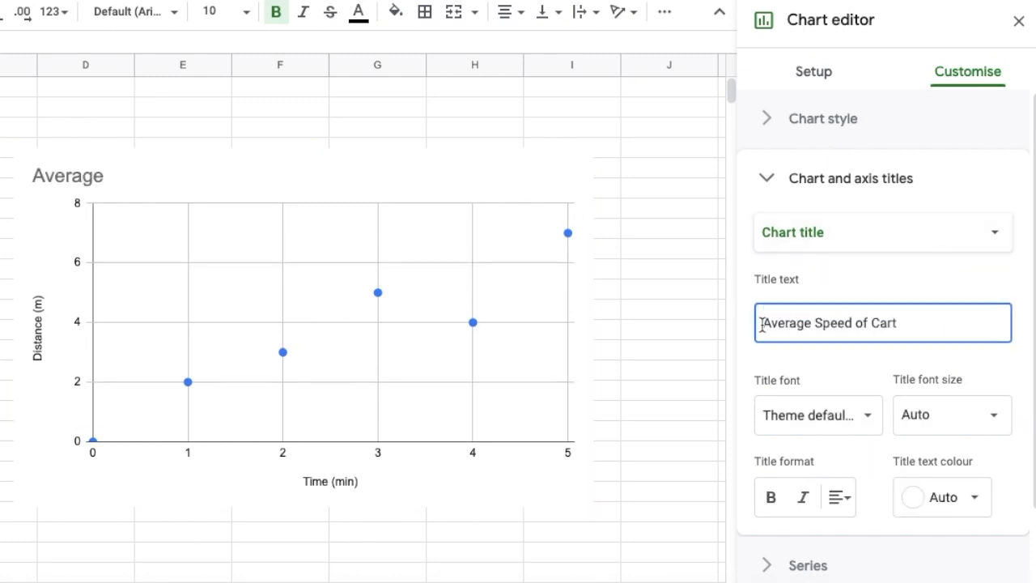
key("Return")
Review the text settings of the horizontal axis title and the vertical axis title.
left_click(998, 237)
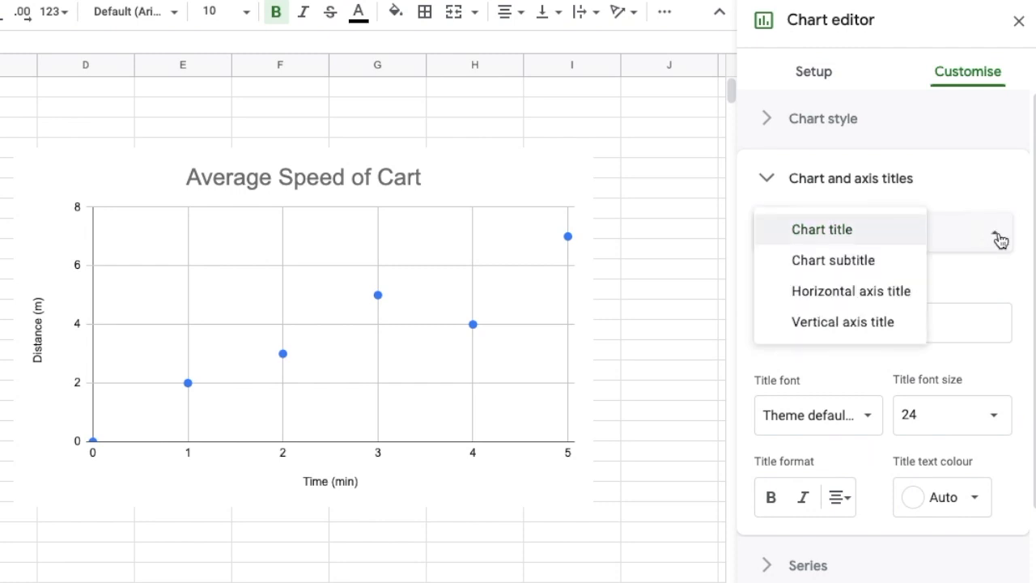
left_click(898, 293)
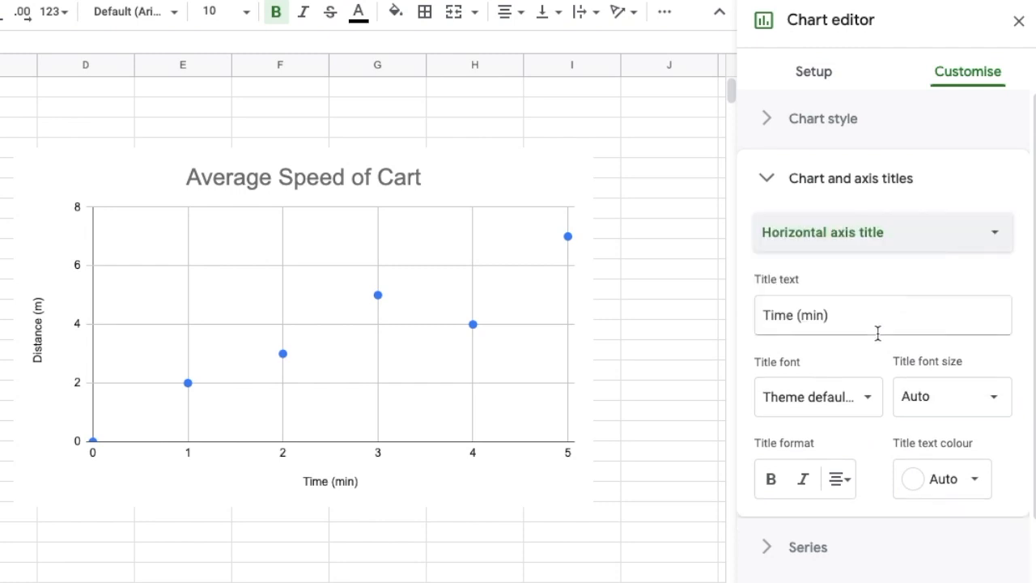
left_click(992, 240)
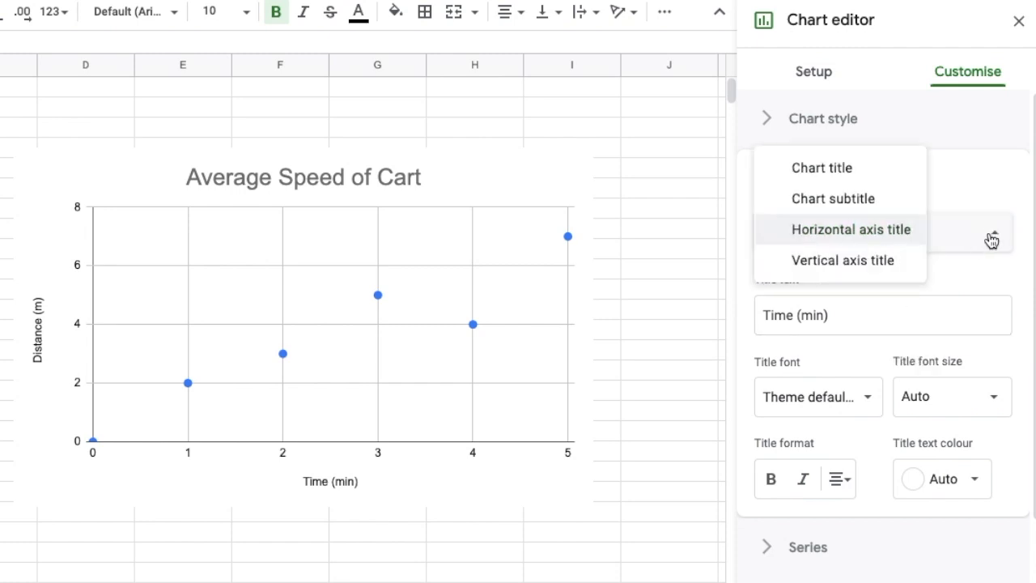
left_click(886, 263)
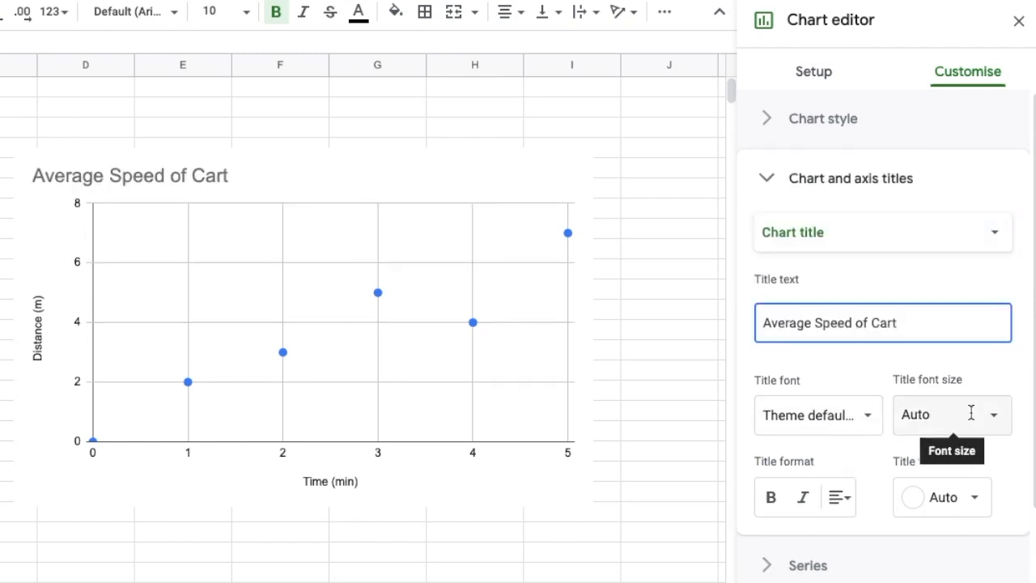
Set the chart title's font size to 24 and centre the title above the plot.
left_click(971, 413)
left_click(959, 323)
left_click(842, 499)
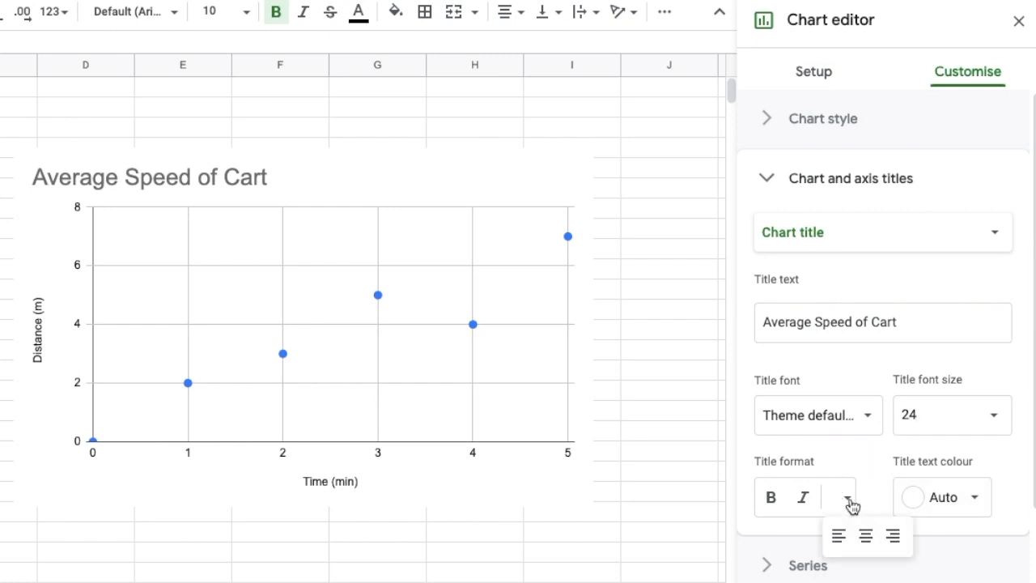
left_click(865, 536)
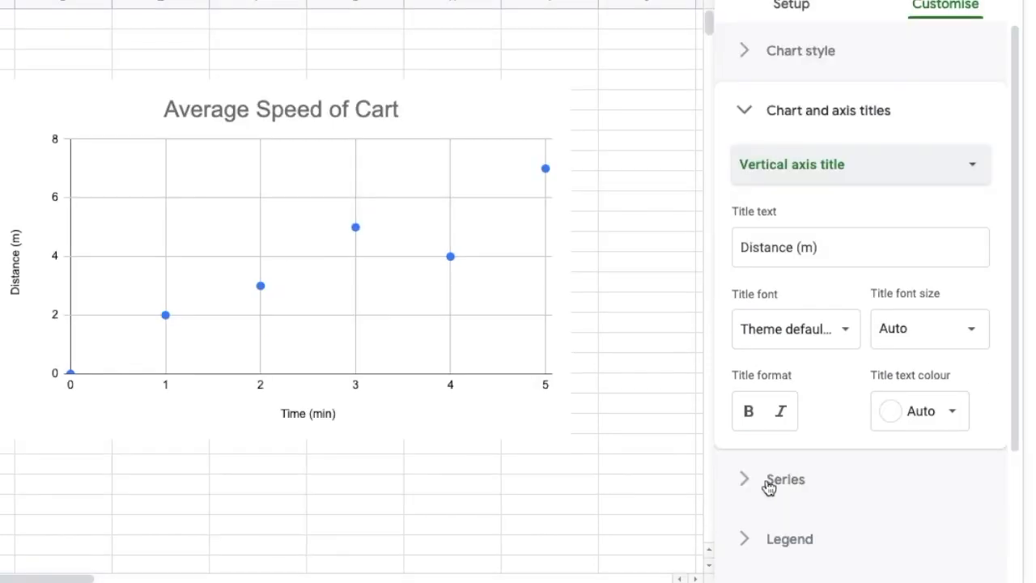
Open the series customisation settings and look through the formatting options for the Distance (m) series.
left_click(791, 557)
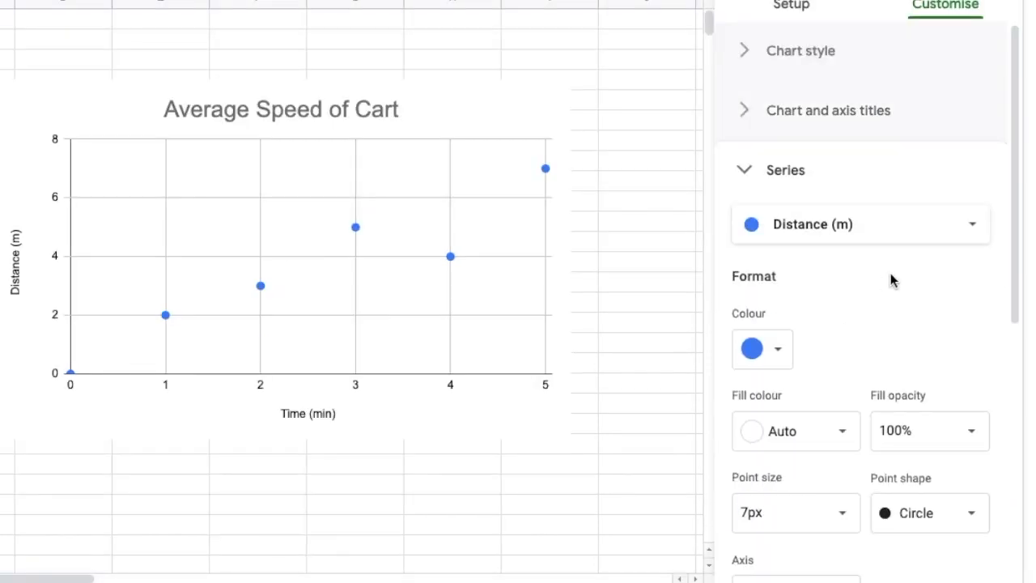
scroll(885, 320, "down", 3)
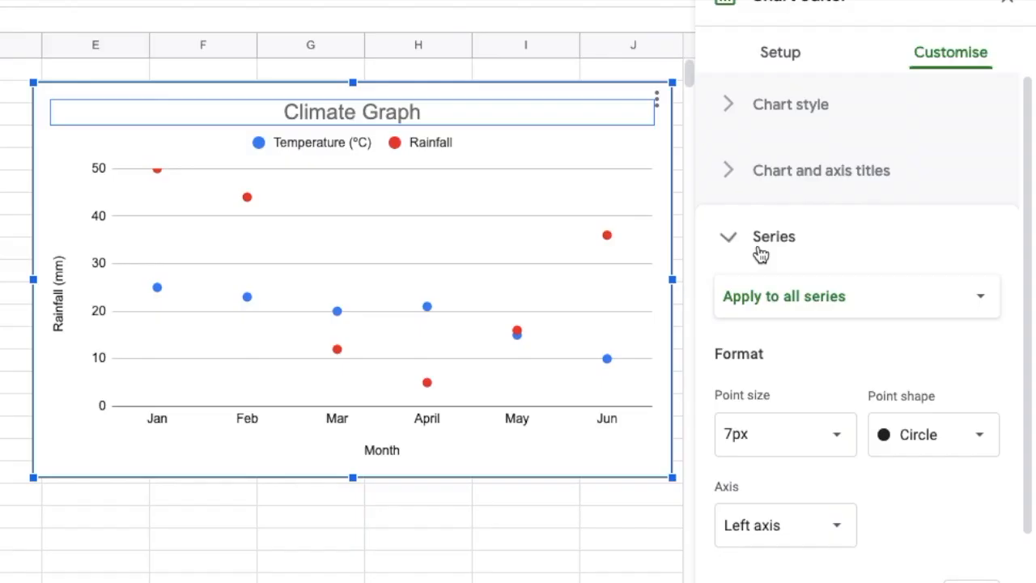
In the Climate Graph, change the colour of the Temperature (ºC) series to yellow.
left_click(856, 304)
left_click(855, 332)
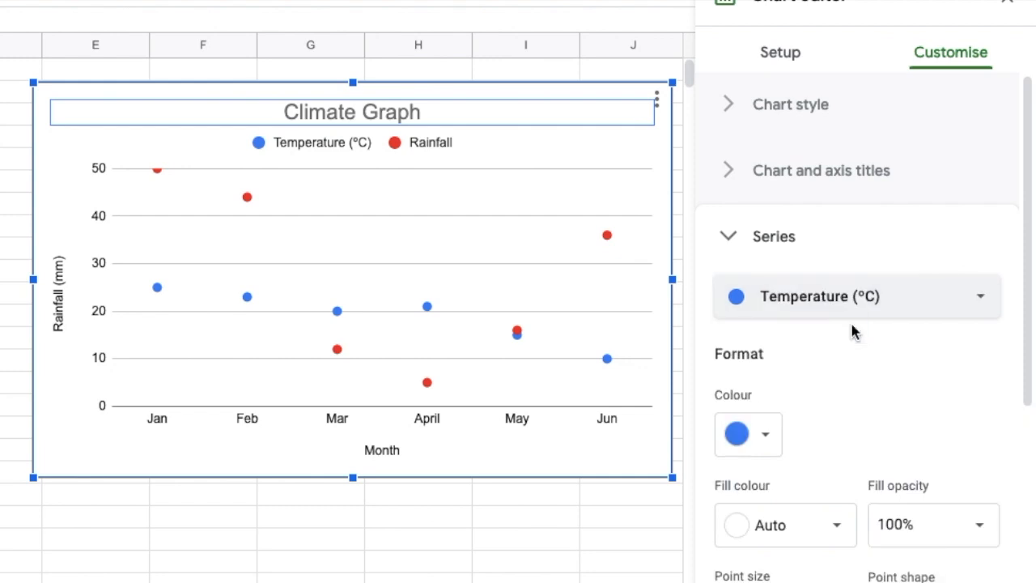
scroll(860, 393, "down", 2)
left_click(765, 293)
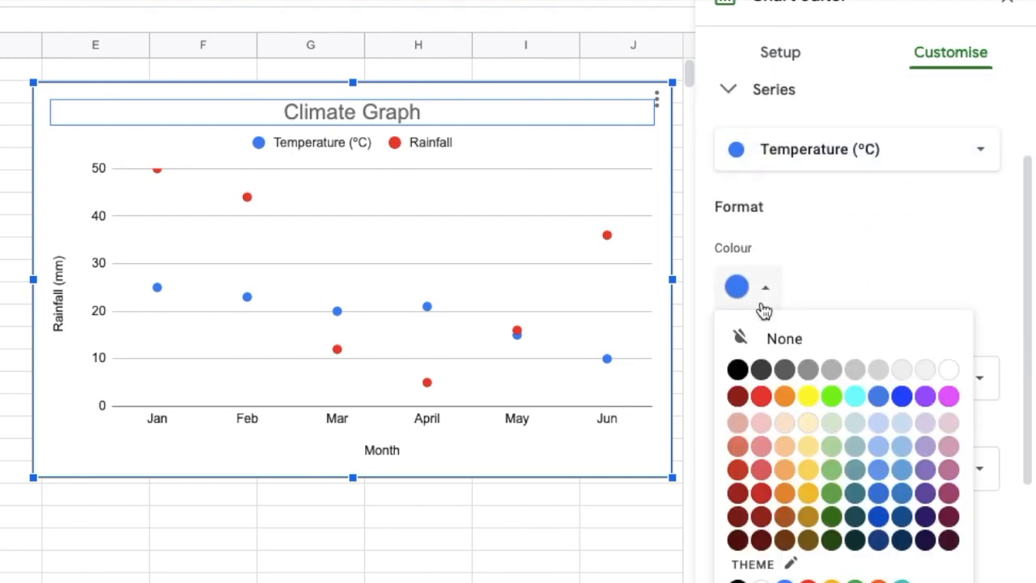
left_click(809, 396)
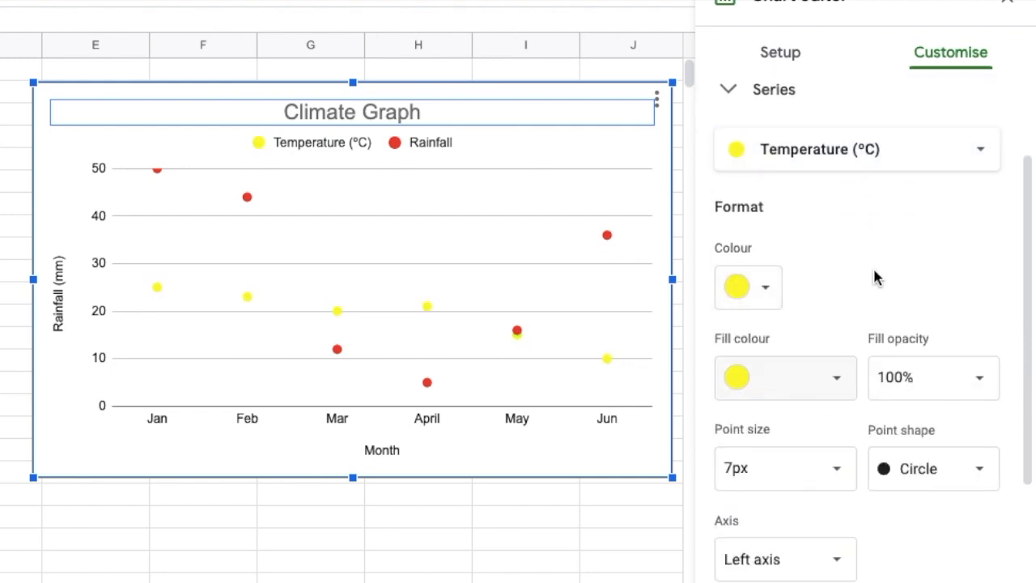
Assign the Rainfall series of the Climate Graph to the right axis.
left_click(965, 155)
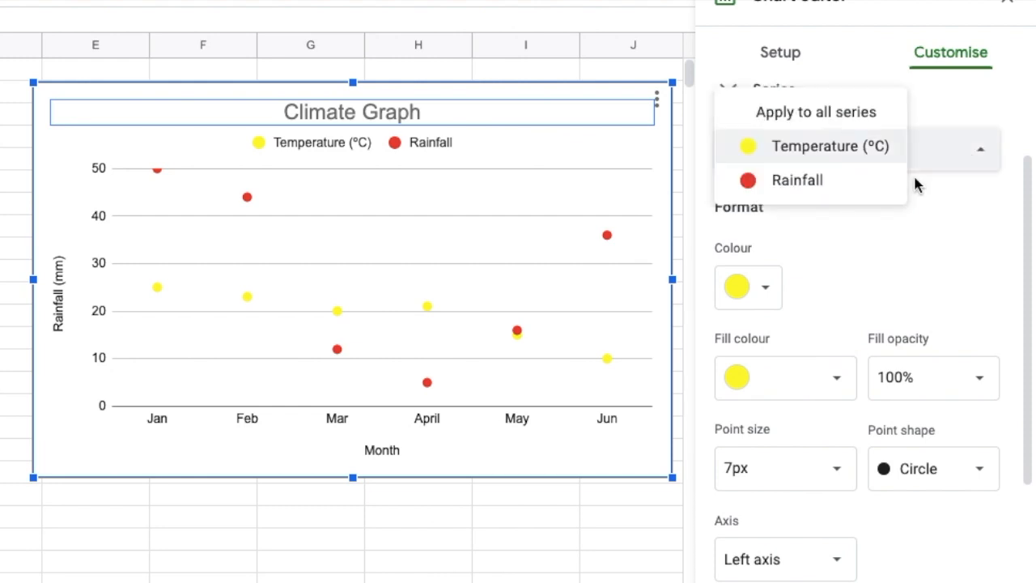
left_click(864, 185)
scroll(844, 280, "down", 2)
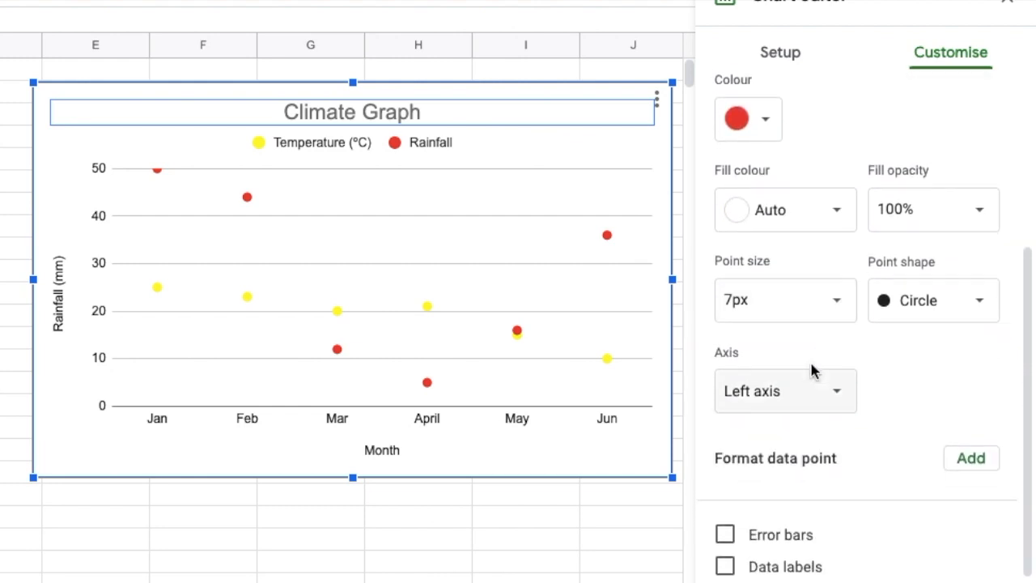
left_click(831, 402)
left_click(814, 427)
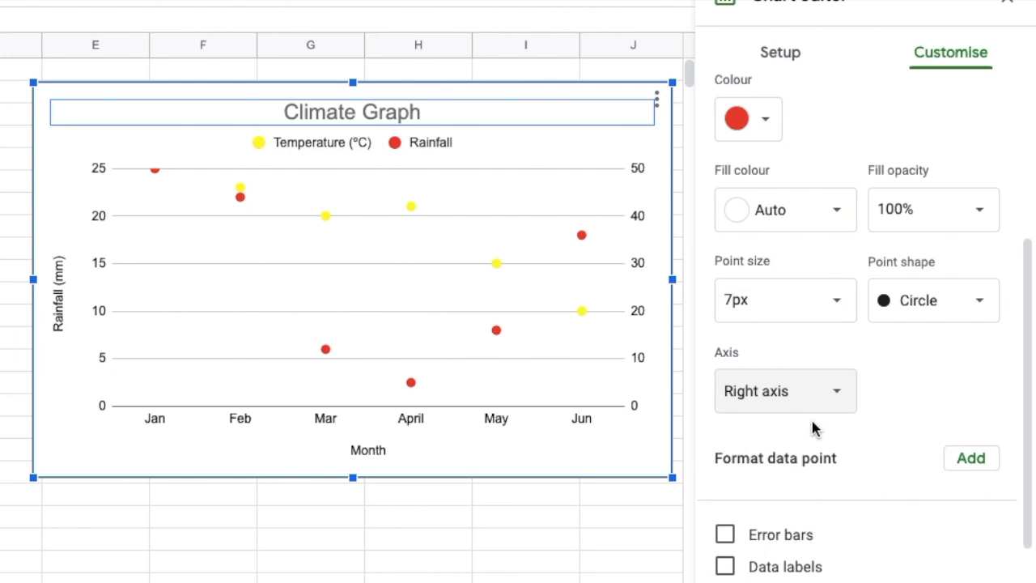
Change the climate chart's type to the suggested combo chart, and after that to the suggested column chart.
left_click(782, 57)
left_click(842, 133)
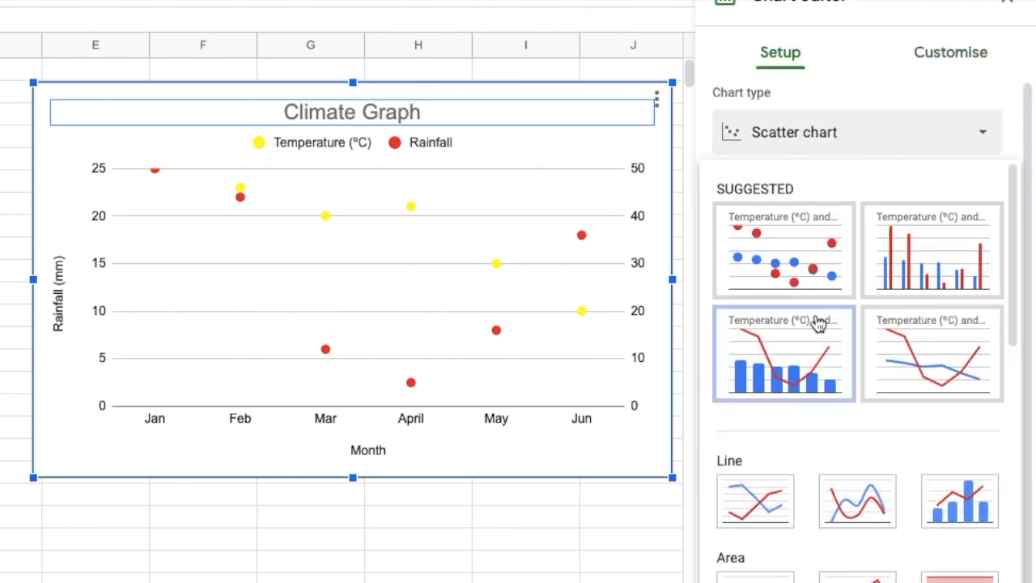
left_click(801, 354)
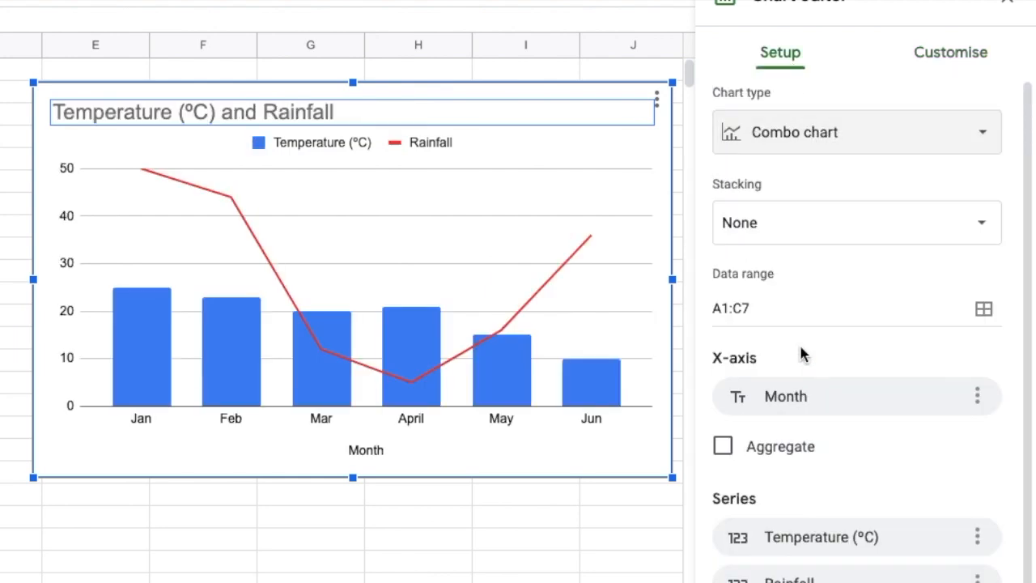
left_click(860, 137)
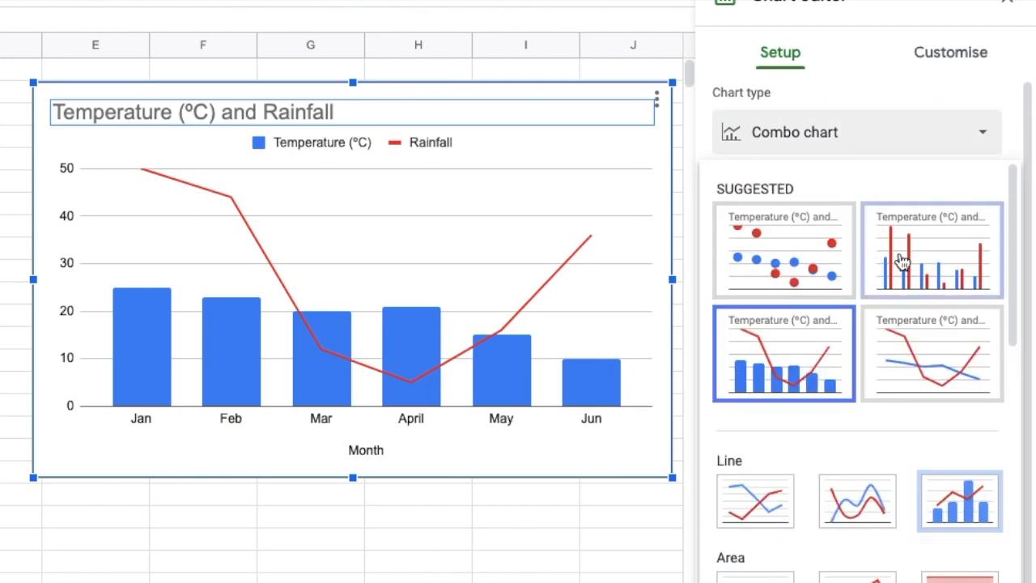
left_click(901, 259)
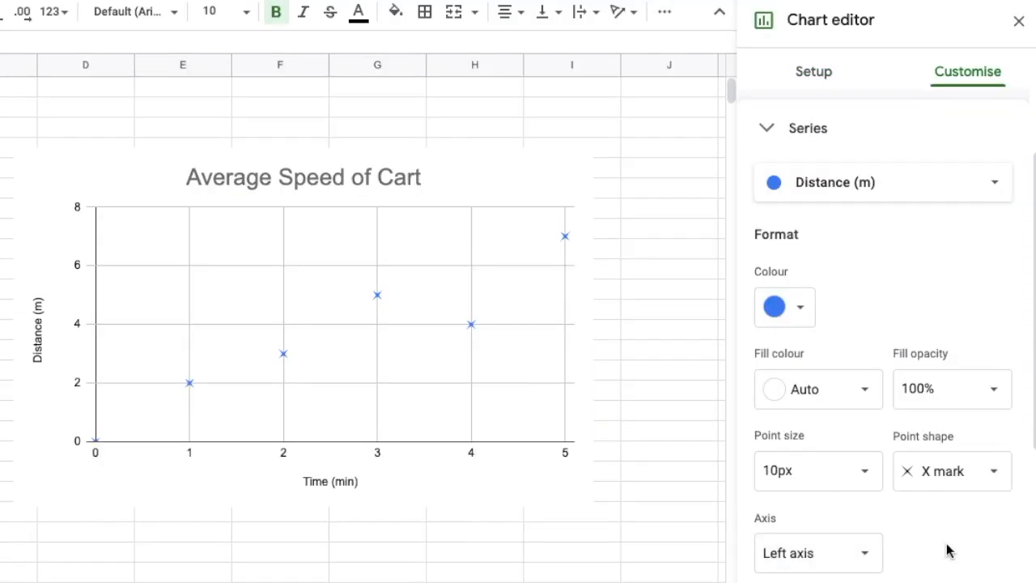
Try error bars and data labels on the Distance (m) series, removing each of them again.
scroll(946, 550, "down", 3)
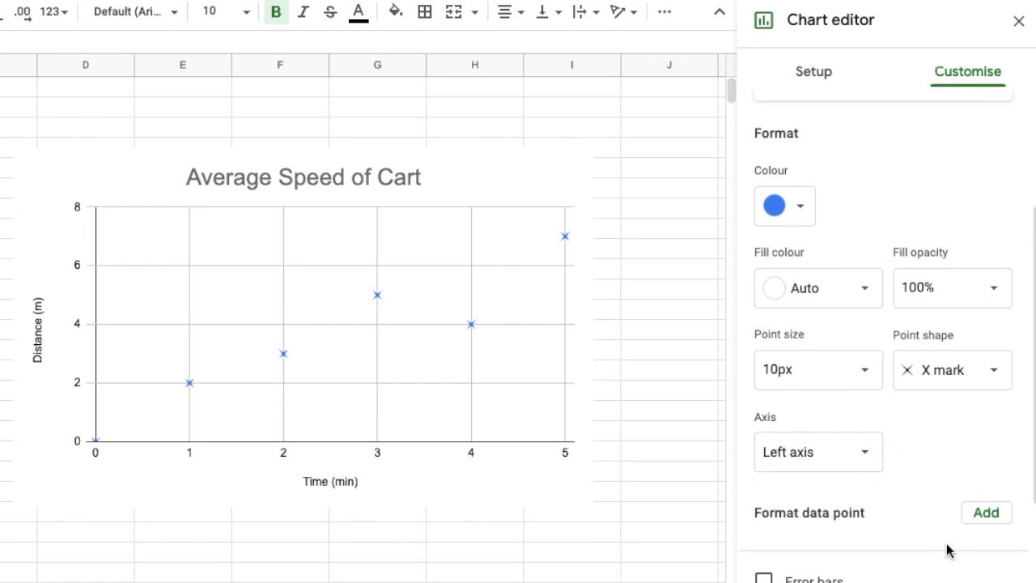
left_click(764, 482)
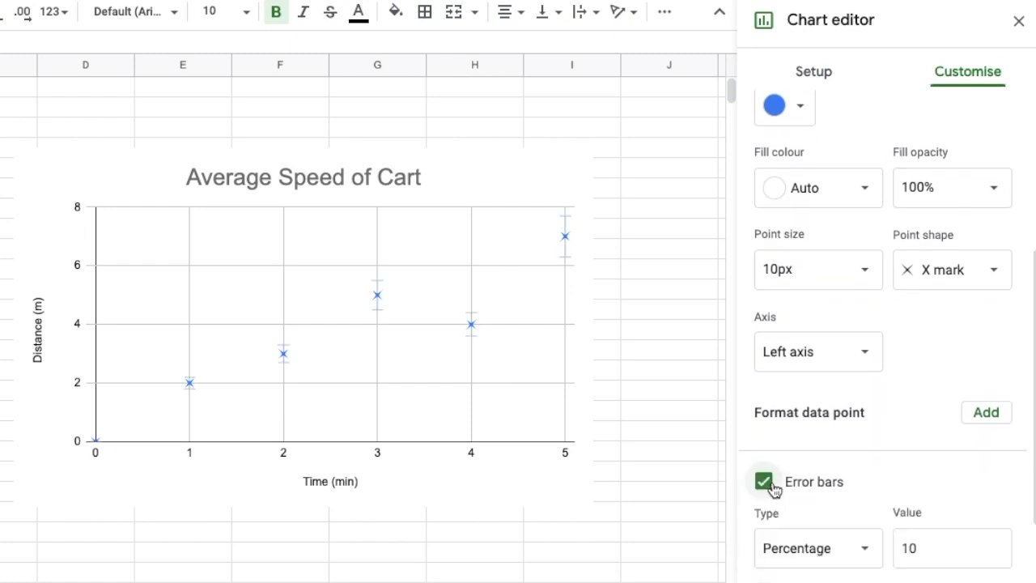
scroll(860, 520, "down", 1)
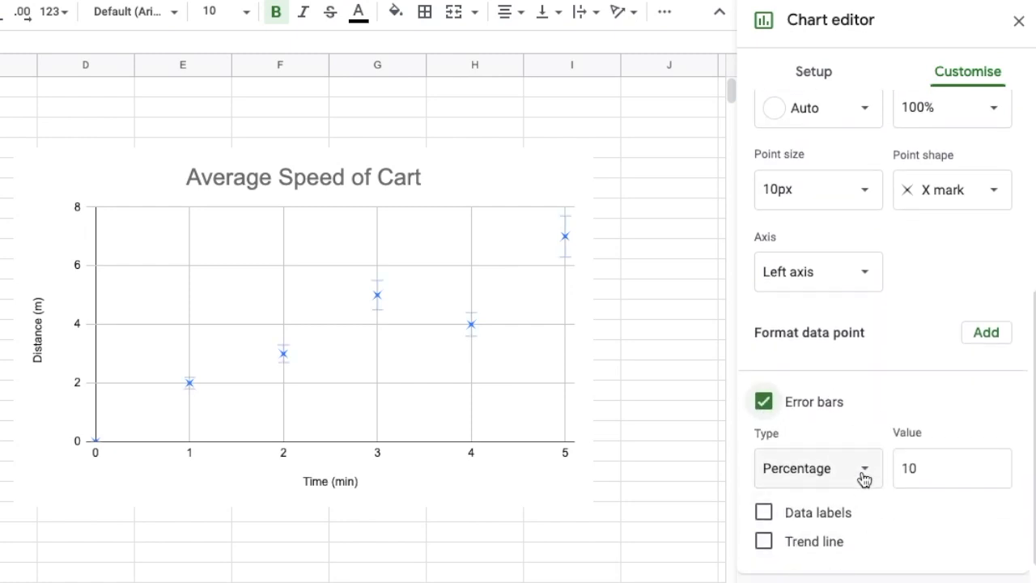
left_click(863, 478)
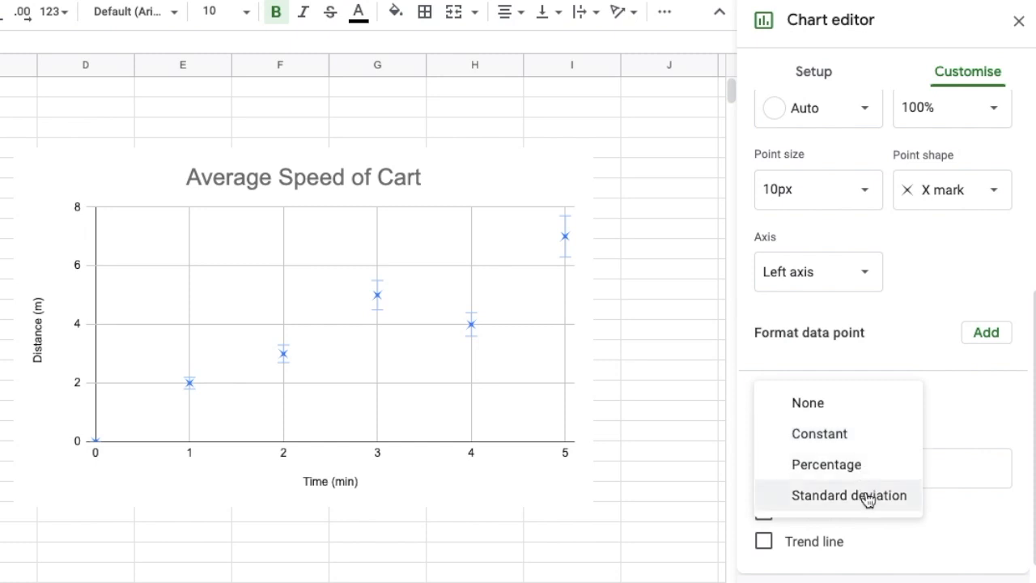
left_click(846, 409)
left_click(765, 432)
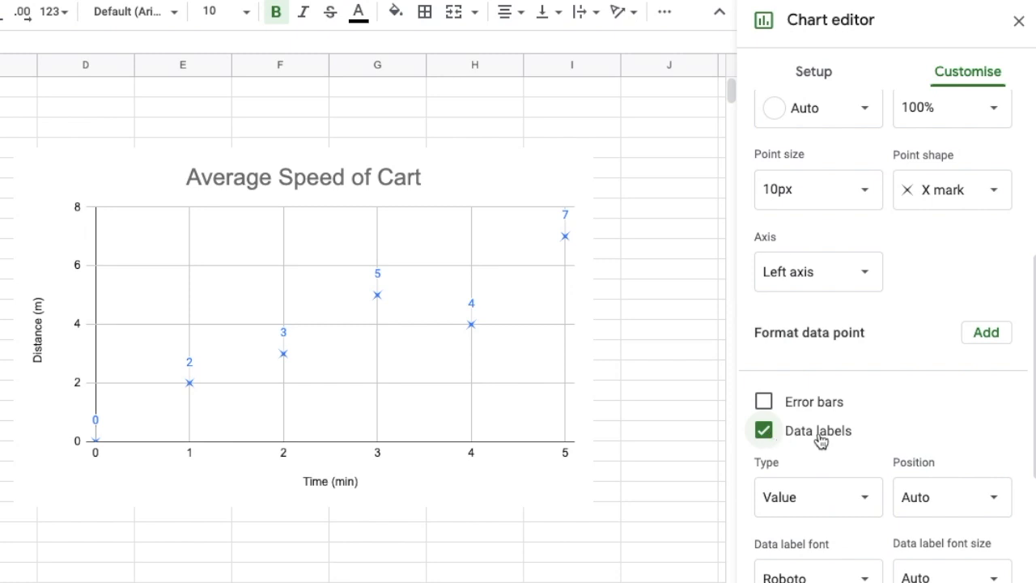
left_click(765, 431)
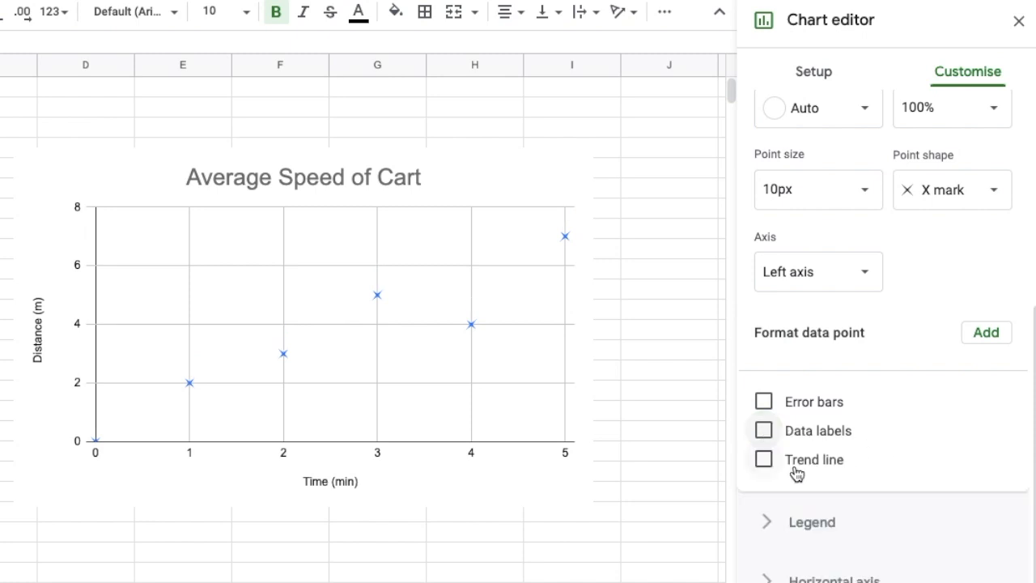
Add a trend line to the Distance (m) series and look at its line colour options.
left_click(764, 461)
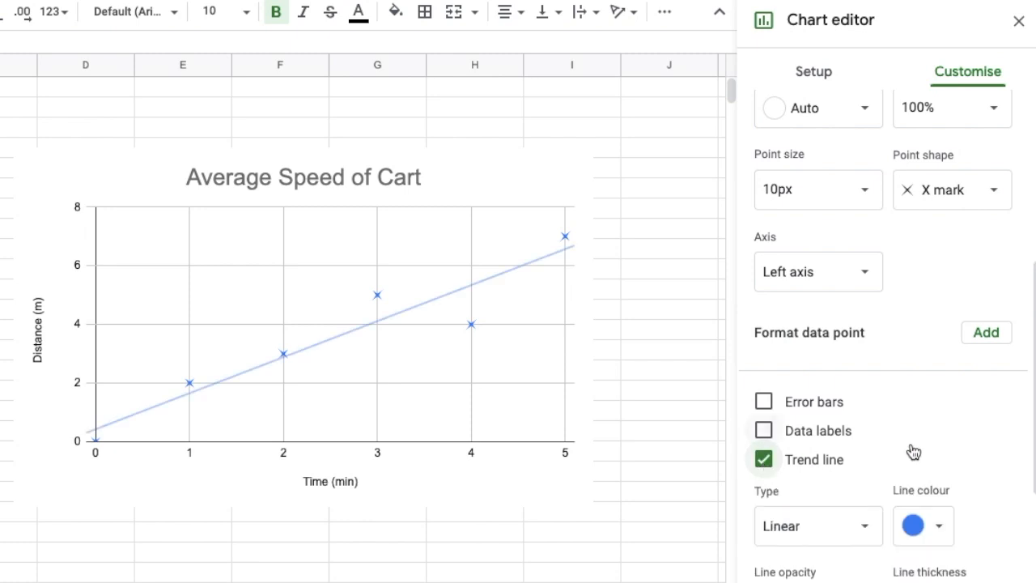
scroll(908, 457, "down", 2)
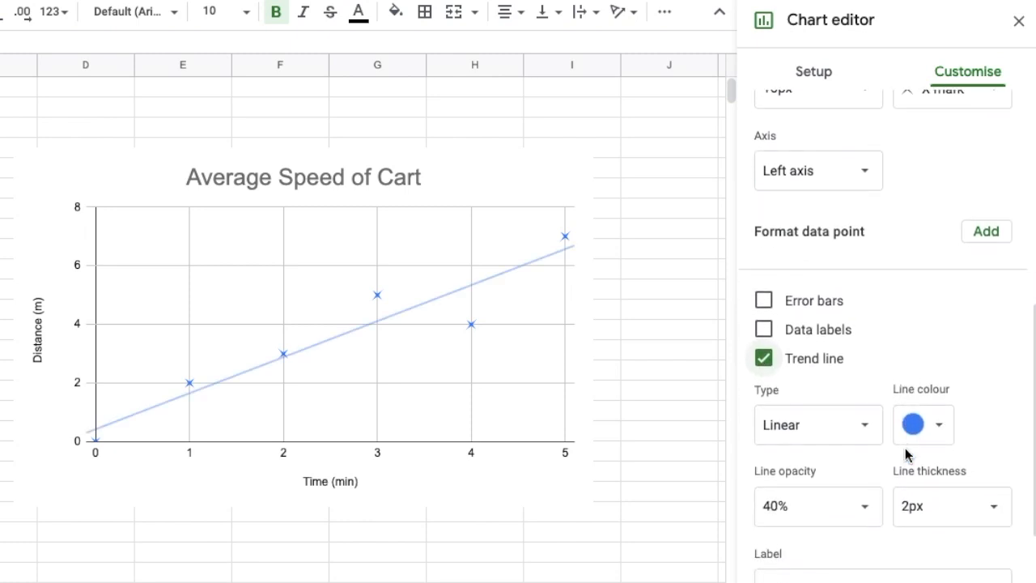
left_click(939, 364)
left_click(939, 366)
scroll(968, 349, "down", 1)
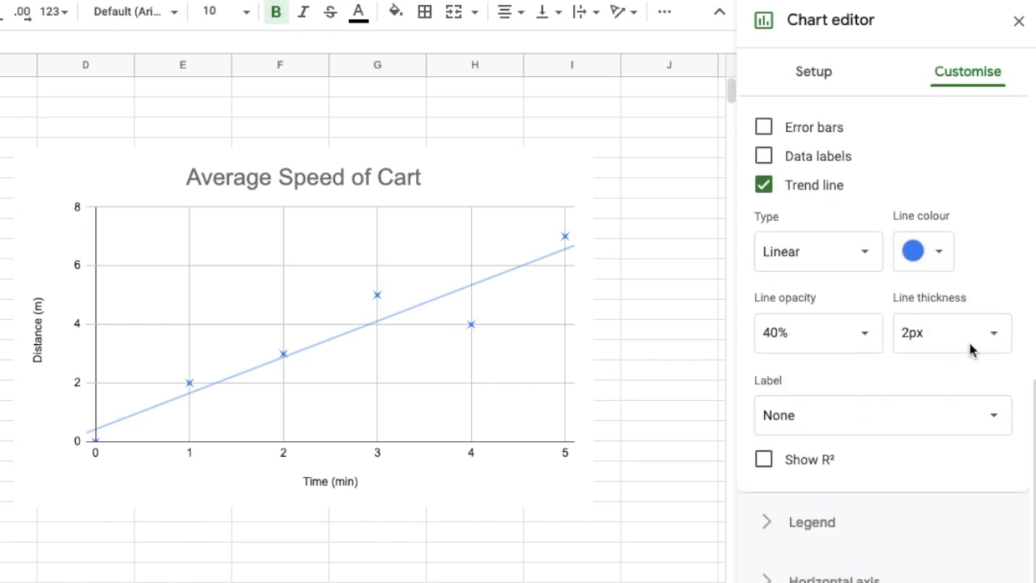
Try the exponential, polynomial and logarithmic trend line types, and return the type to Linear.
left_click(868, 265)
left_click(861, 280)
left_click(856, 268)
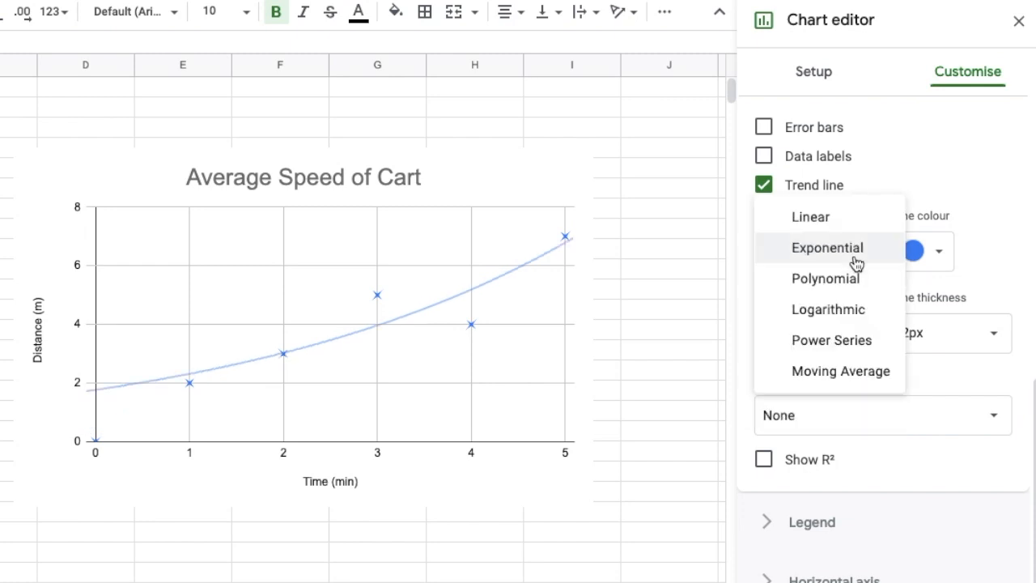
left_click(851, 279)
left_click(846, 265)
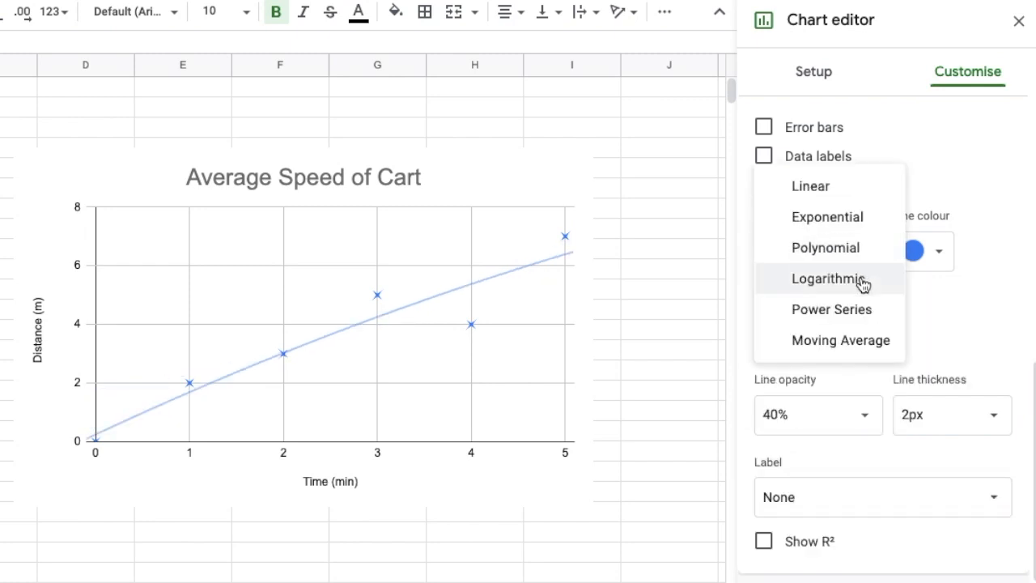
left_click(861, 282)
left_click(866, 264)
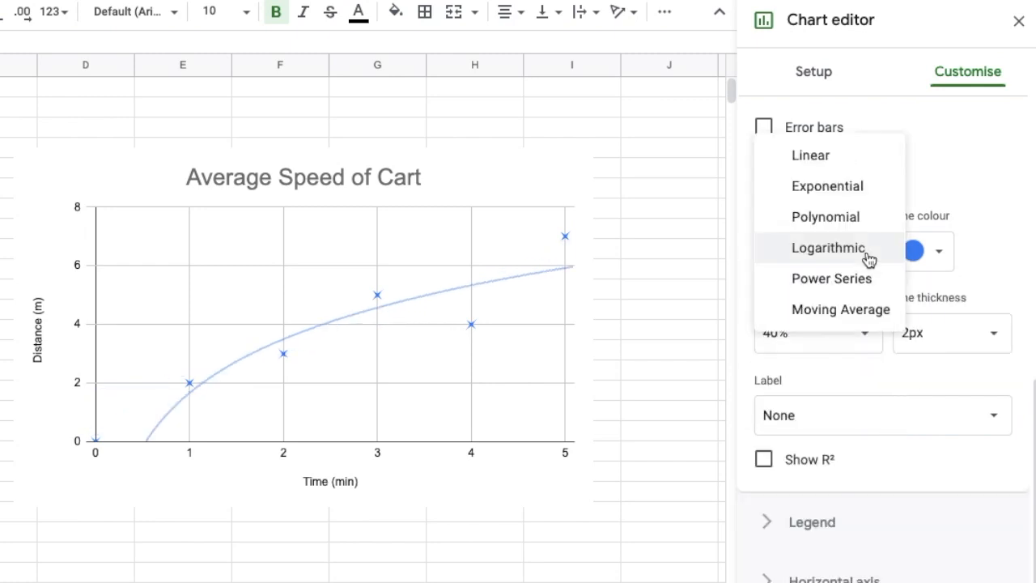
left_click(860, 170)
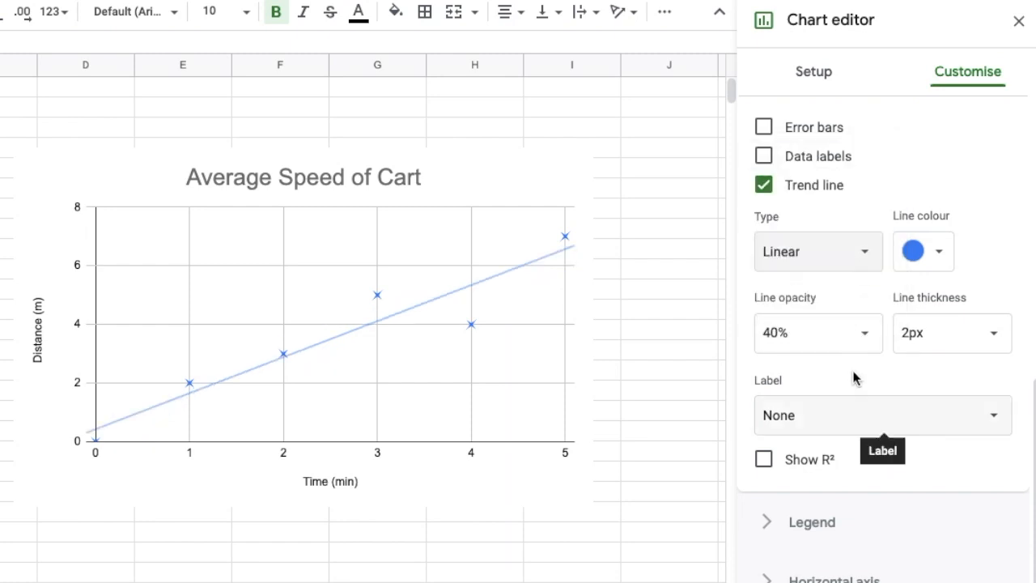
Label the trend line with its equation and show its R² value.
left_click(821, 429)
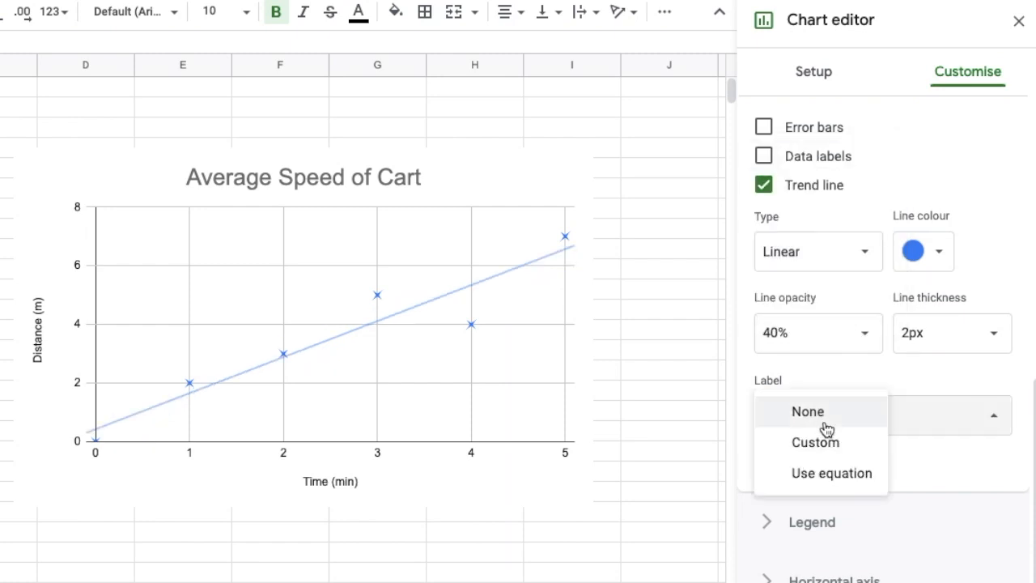
left_click(841, 473)
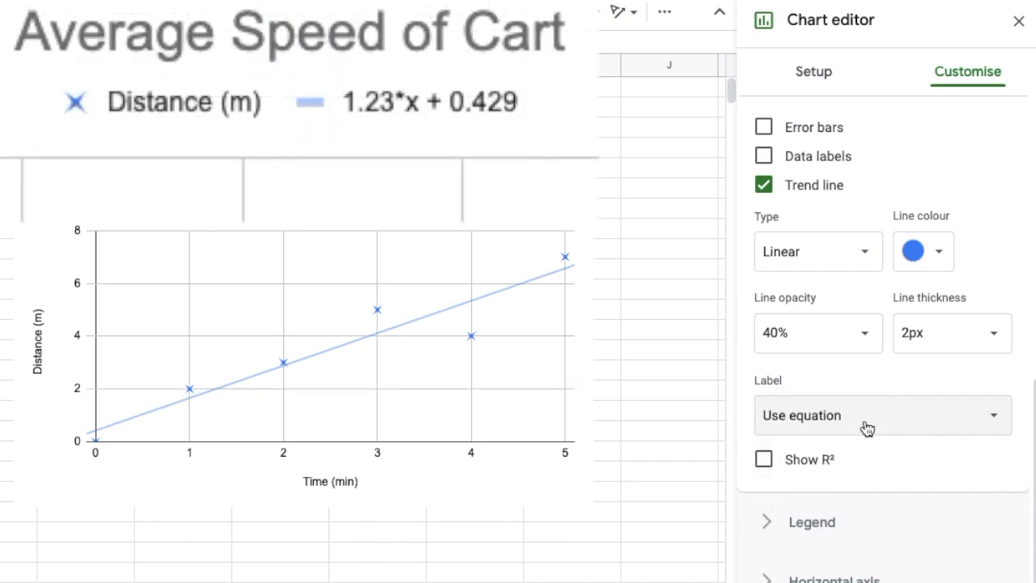
left_click(764, 460)
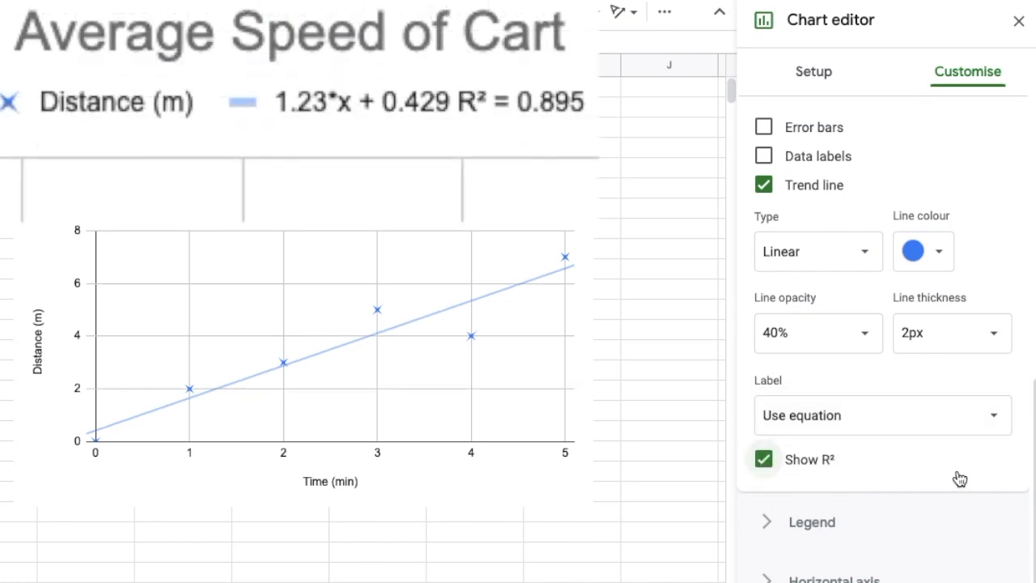
Examine the legend, horizontal axis and vertical axis settings, including the horizontal axis's minimum, maximum and scale factor options.
left_click(789, 521)
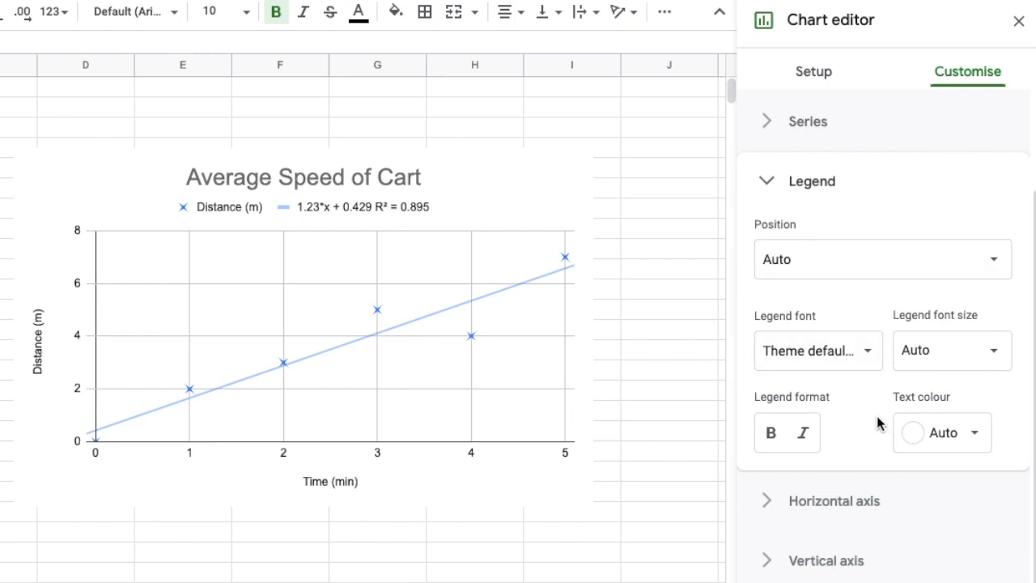
left_click(834, 500)
scroll(854, 462, "down", 4)
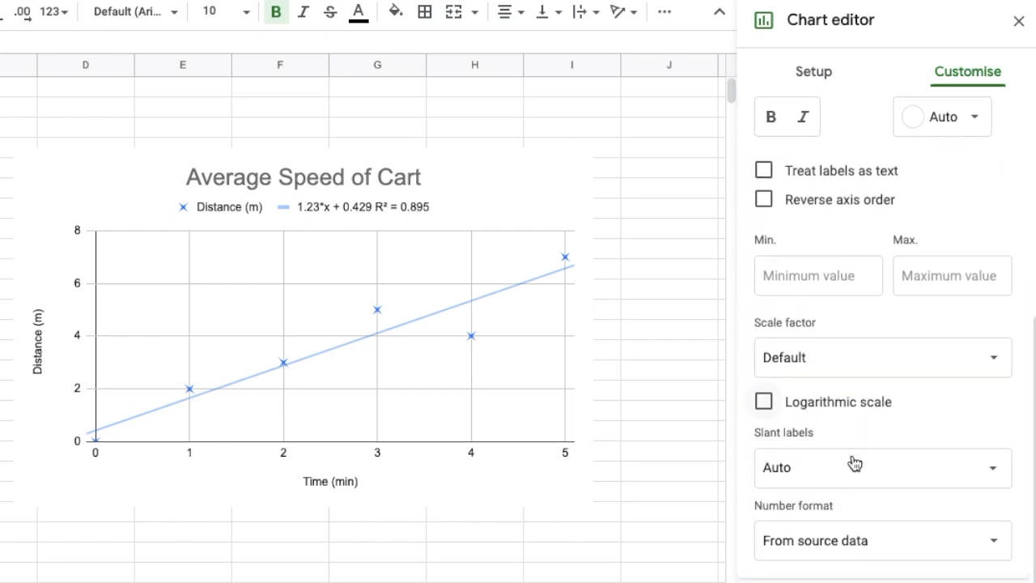
scroll(854, 463, "up", 2)
left_click(840, 390)
left_click(909, 393)
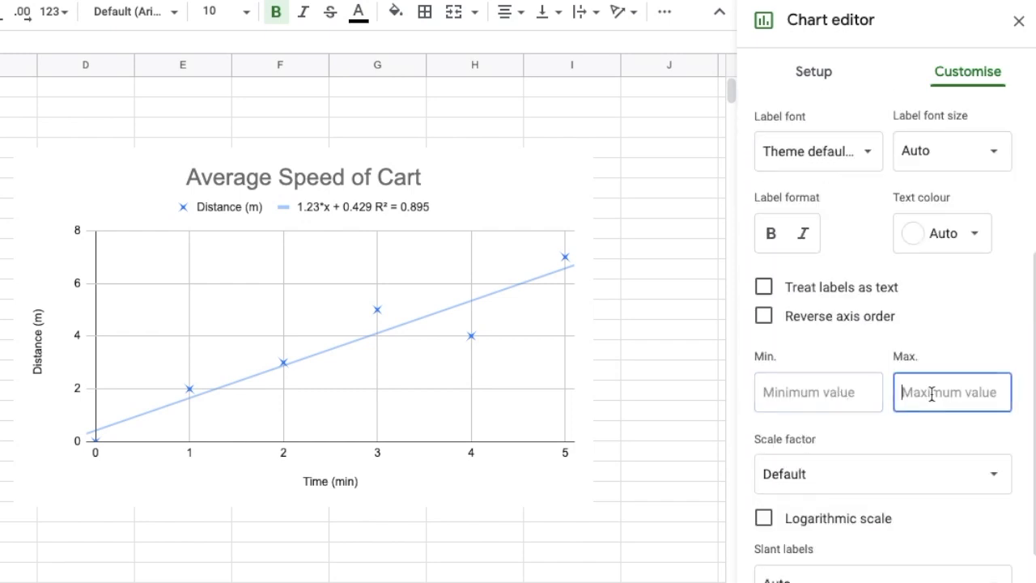
scroll(930, 393, "down", 2)
left_click(940, 352)
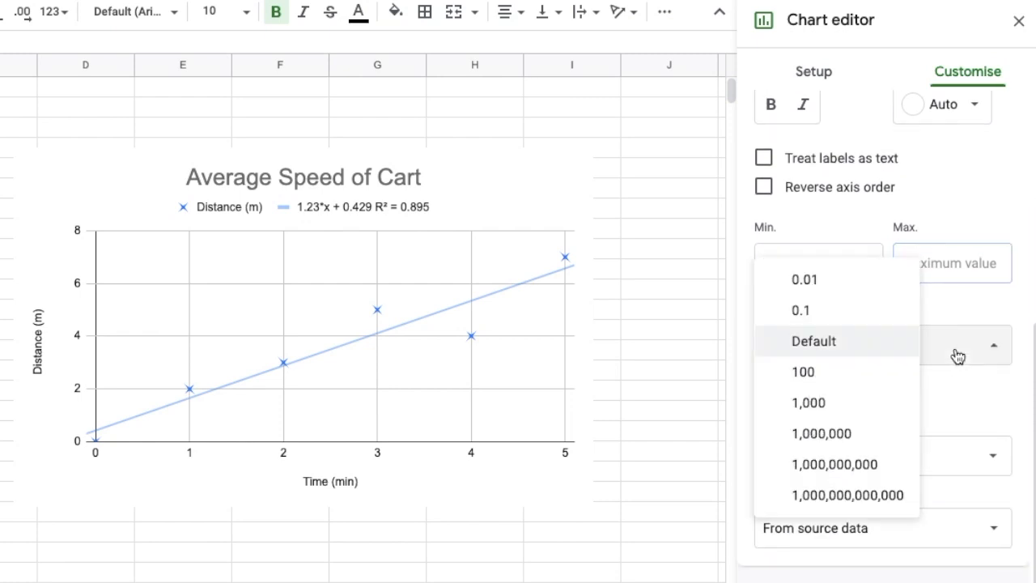
left_click(890, 346)
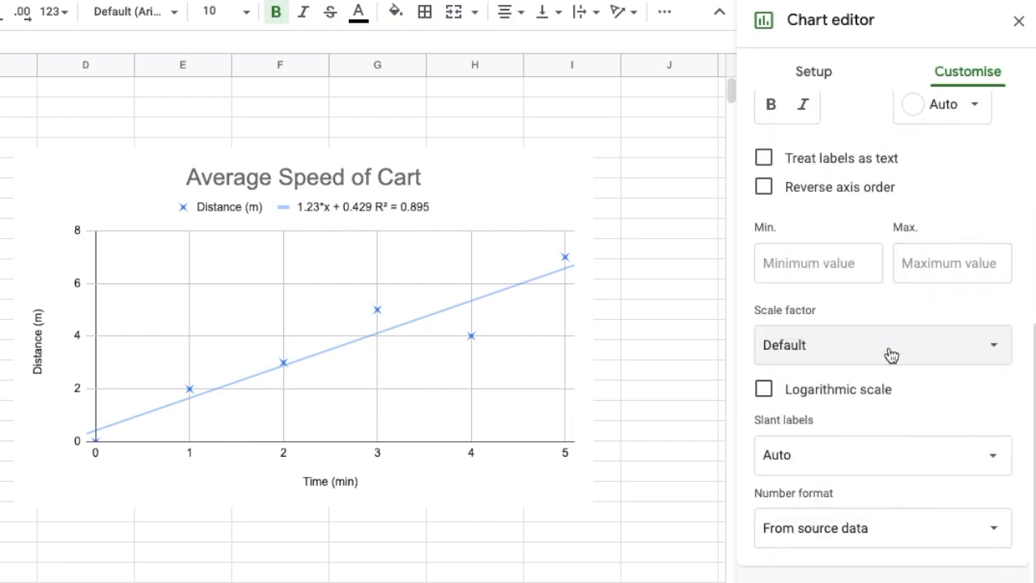
scroll(904, 427, "down", 1)
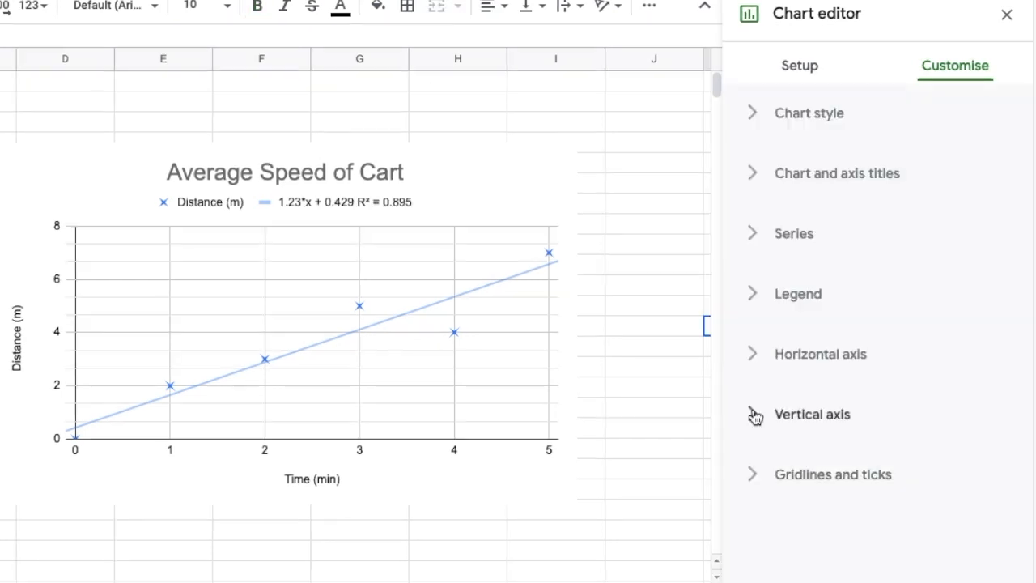
left_click(754, 415)
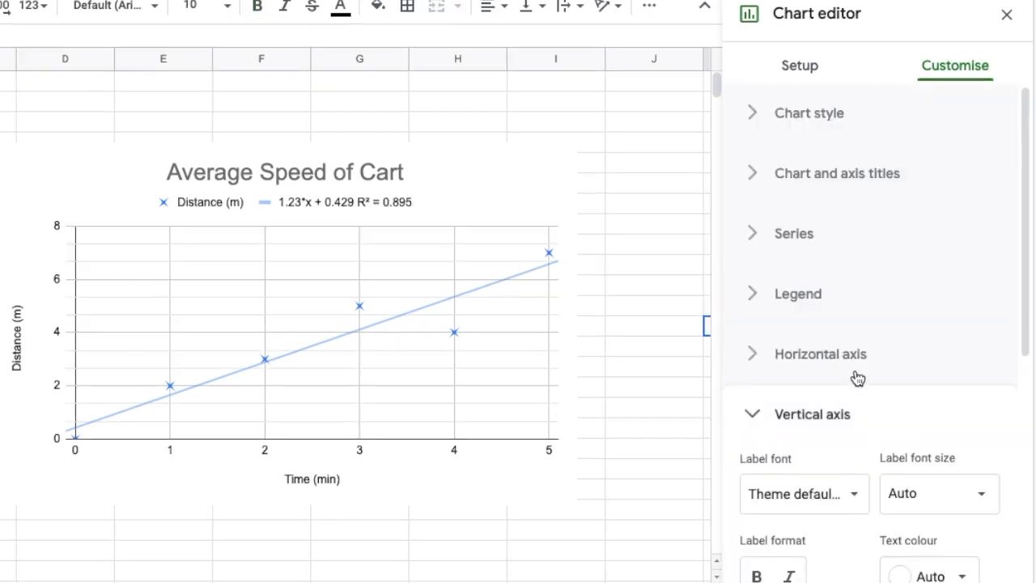
scroll(855, 377, "down", 3)
Turn on minor gridlines for the chart's vertical axis.
scroll(857, 375, "down", 4)
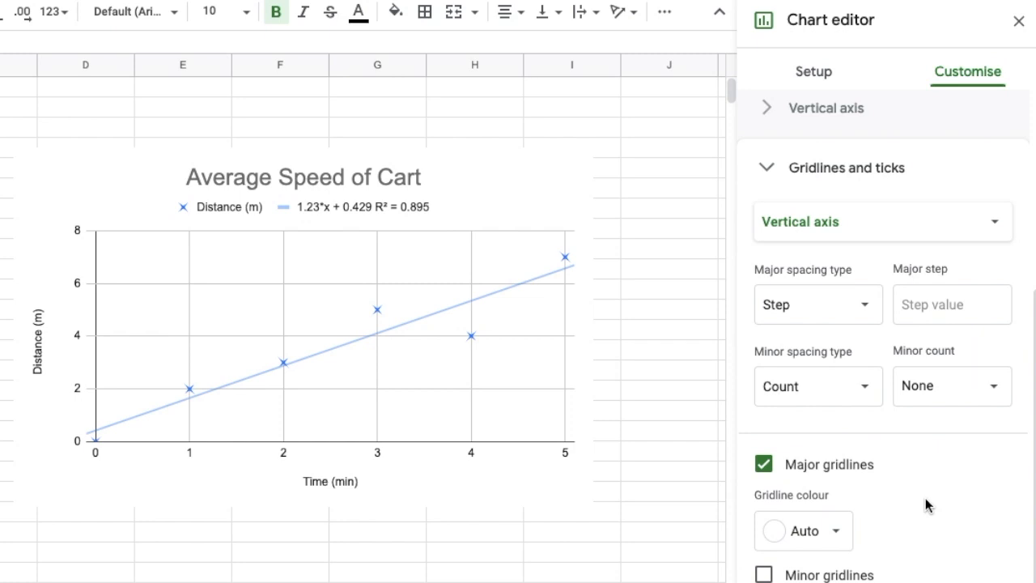
scroll(925, 498, "down", 1)
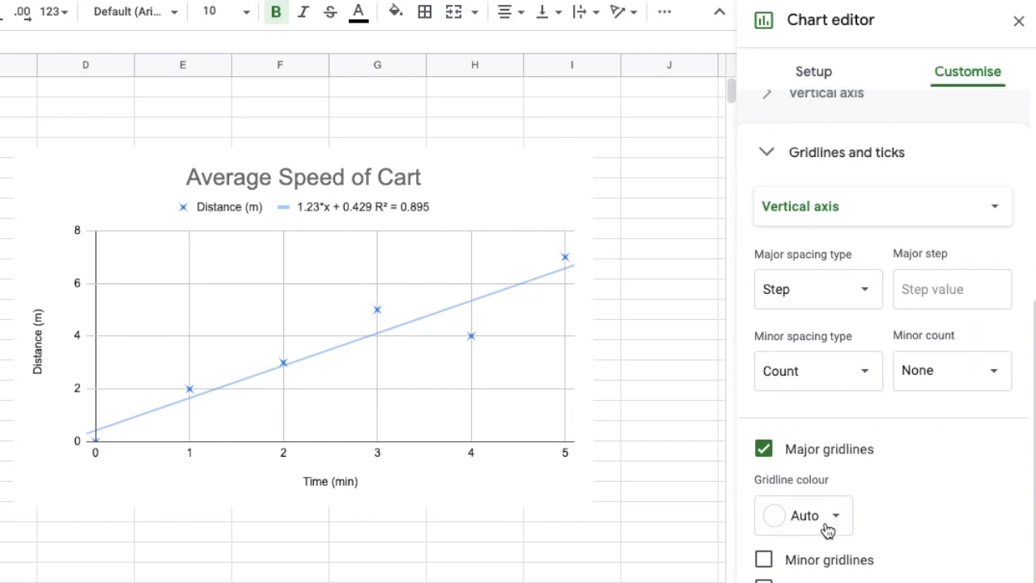
left_click(764, 560)
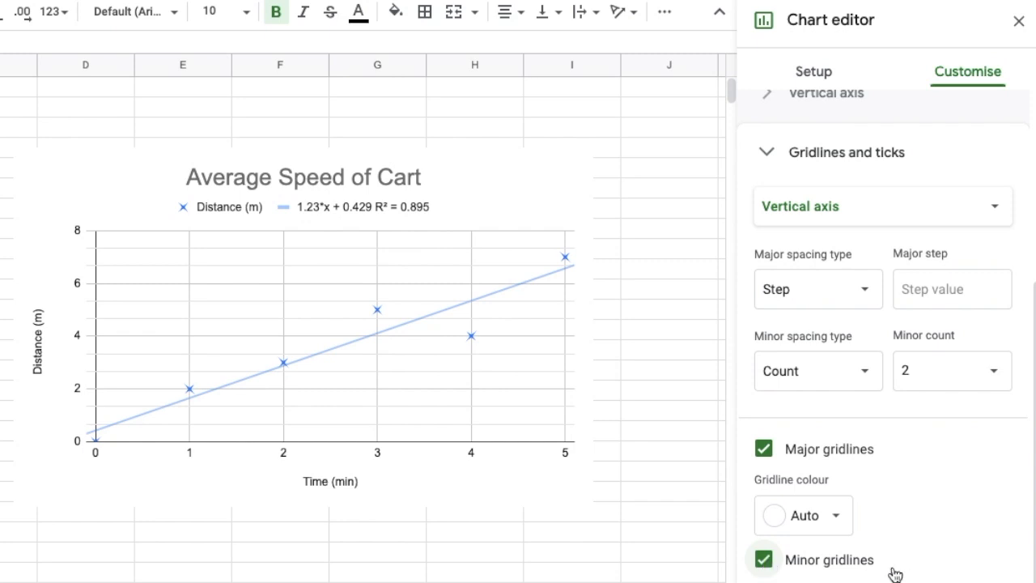
scroll(894, 571, "down", 2)
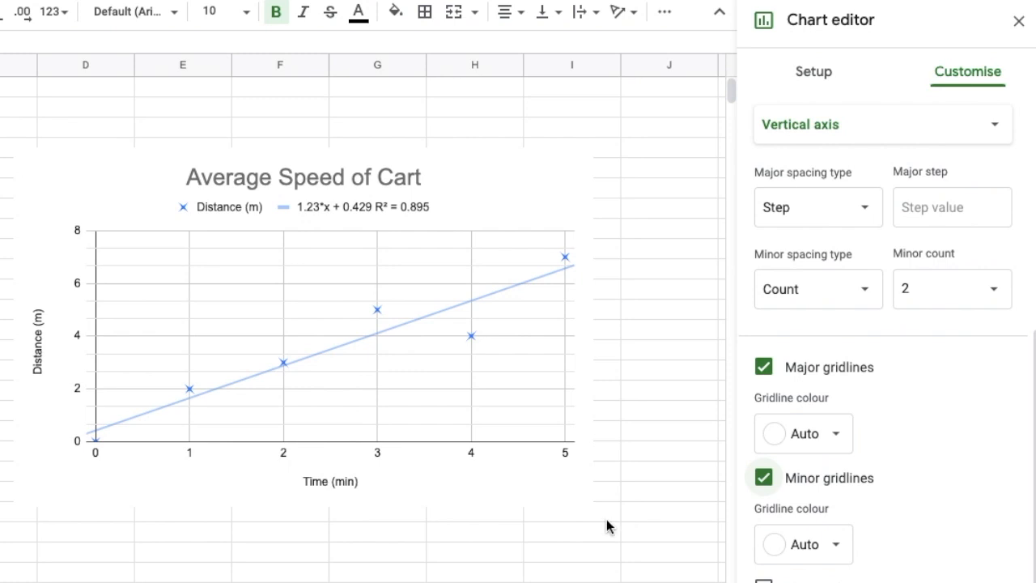
Copy the Average Speed of Cart chart and paste it into the blank Google Docs document.
left_click(115, 46)
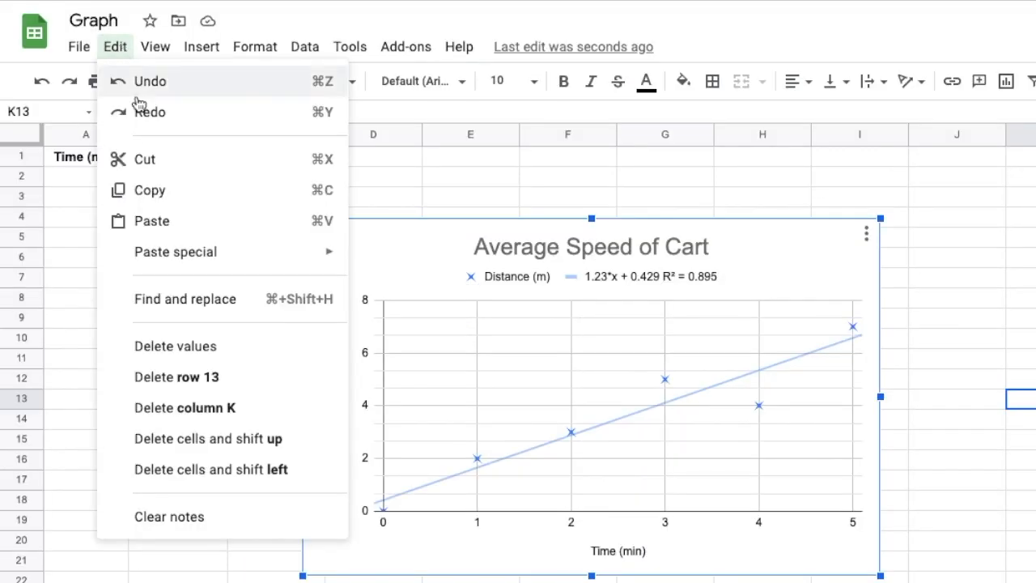
left_click(161, 194)
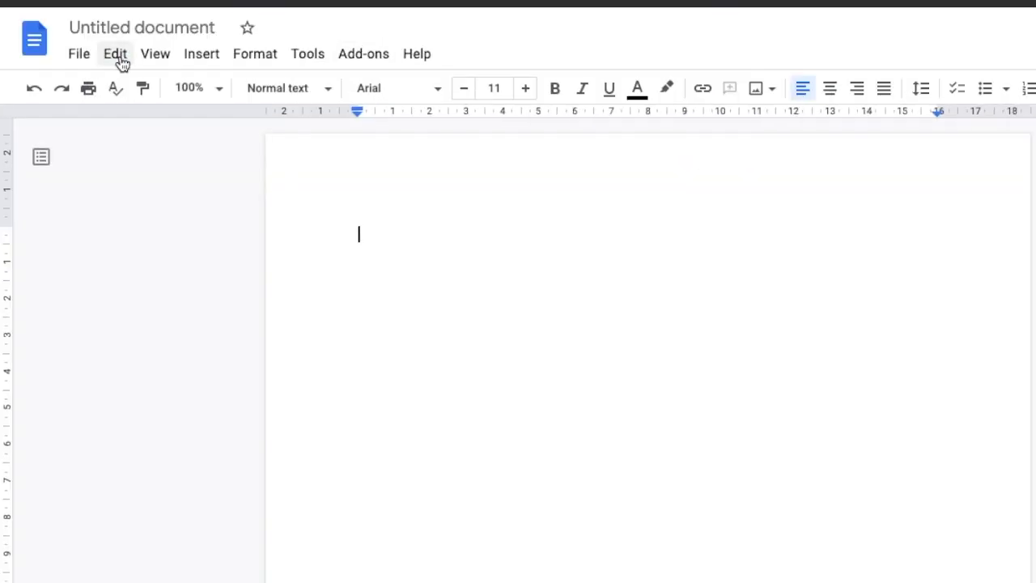
left_click(115, 54)
left_click(166, 231)
left_click(832, 474)
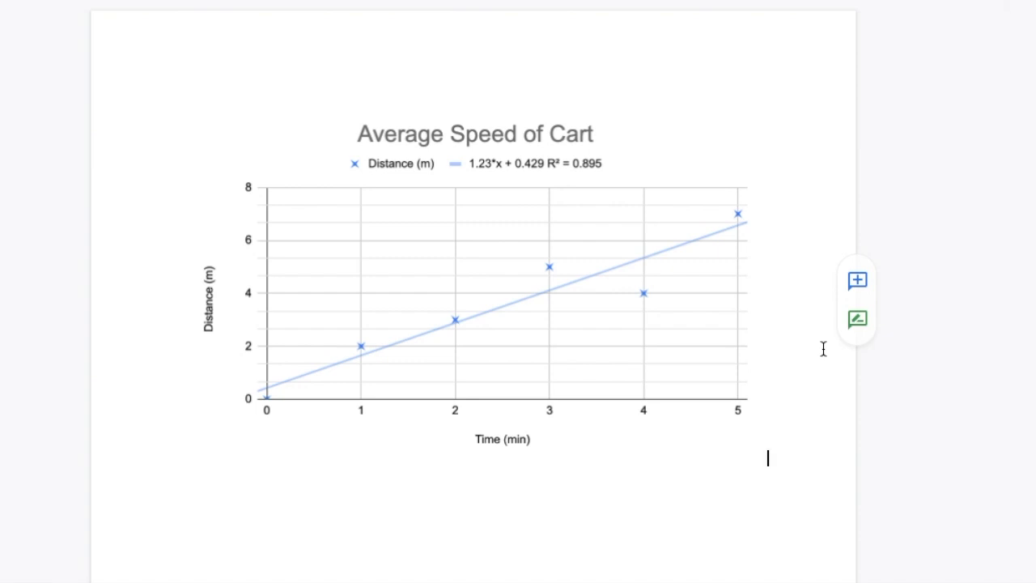